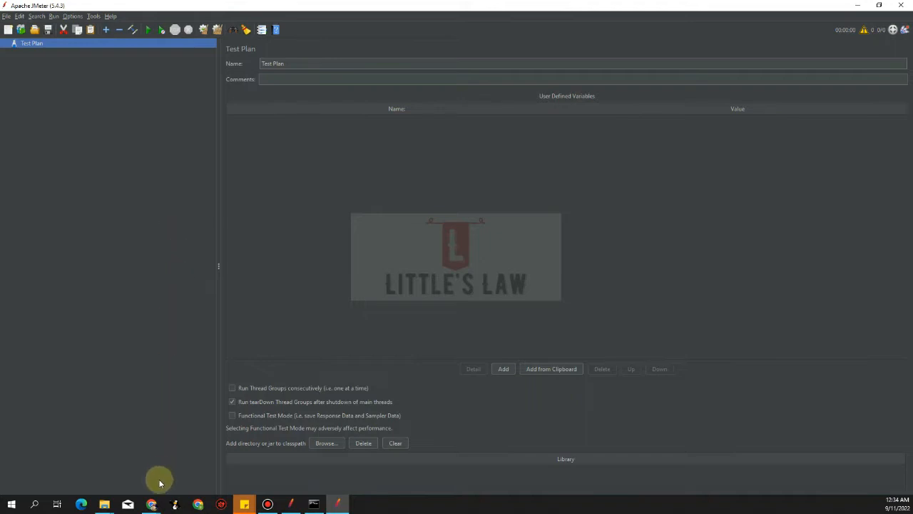
# - Switch to the browser and search the jmeter-plugins.org catalogue for "inter"
pyautogui.moveTo(150, 501)
pyautogui.click(116, 477)
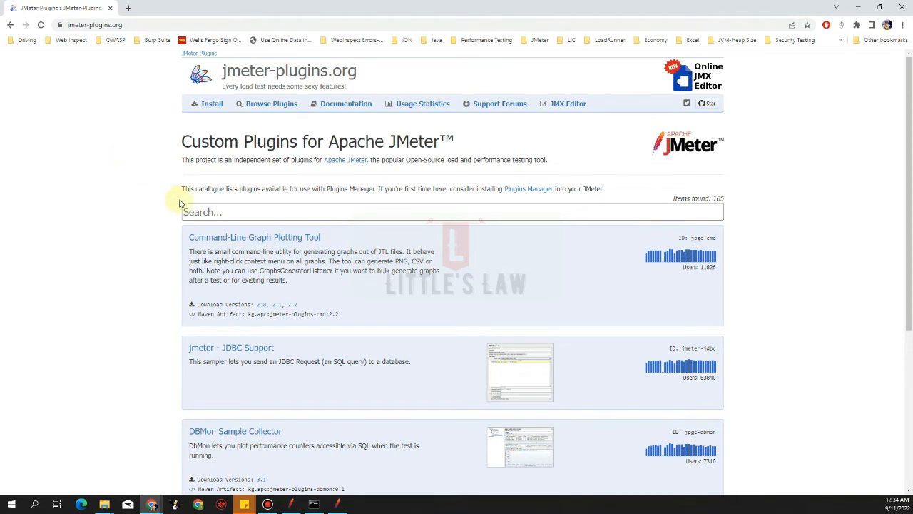
pyautogui.click(204, 212)
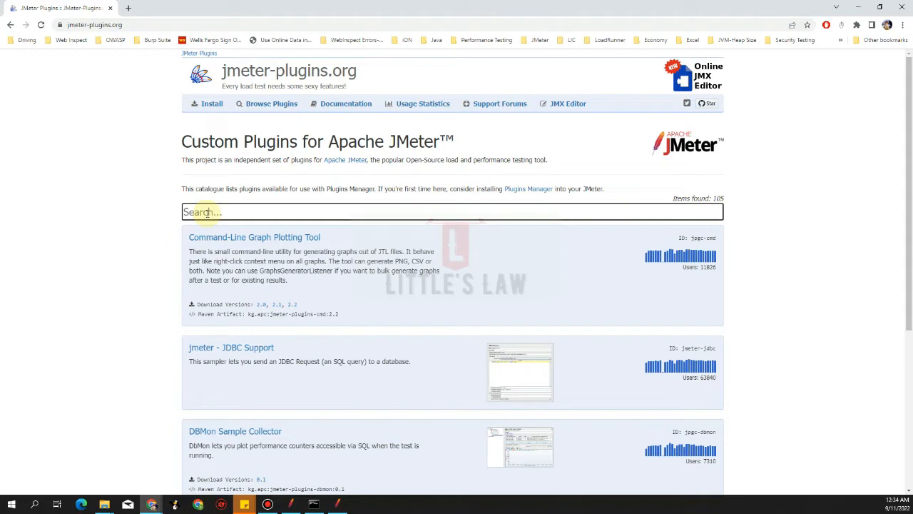
pyautogui.write('inter')
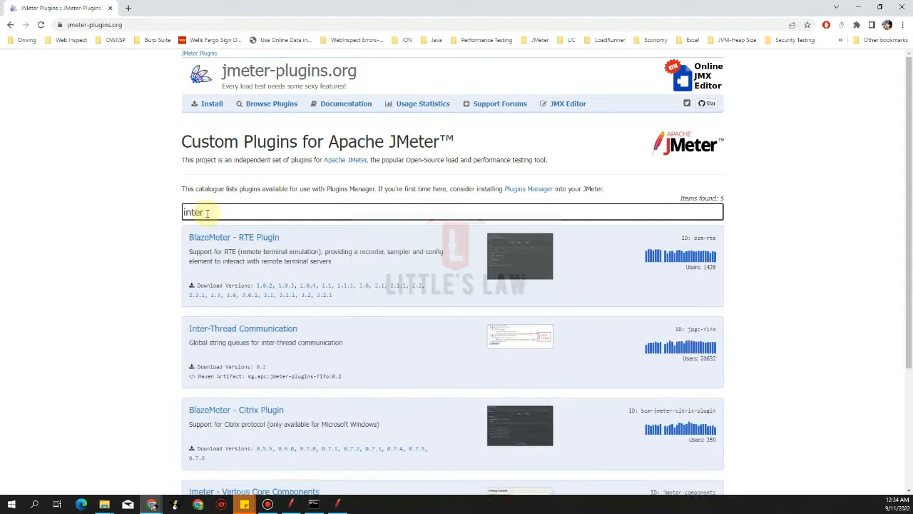
# - Open the Inter-Thread Communication plugin page and download its version 0.2 package
pyautogui.scroll(-3, 122, 387)
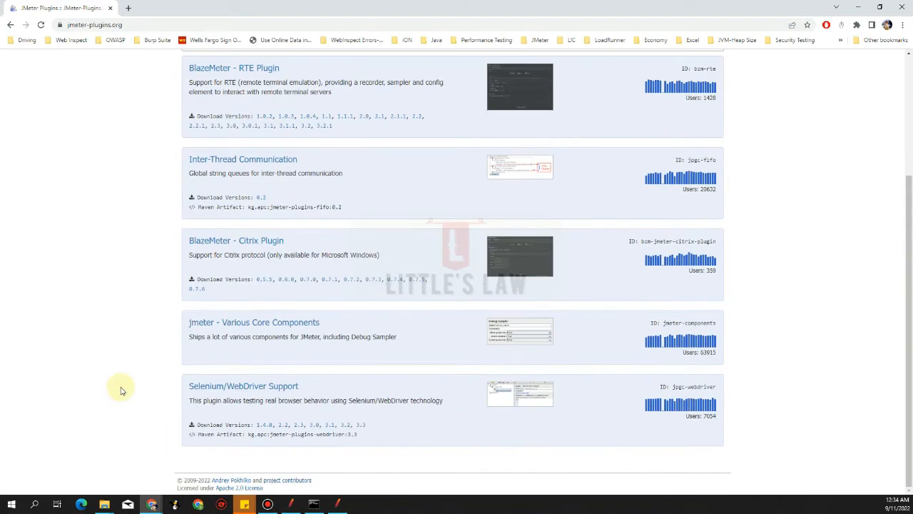
pyautogui.scroll(3, 122, 391)
pyautogui.click(241, 329)
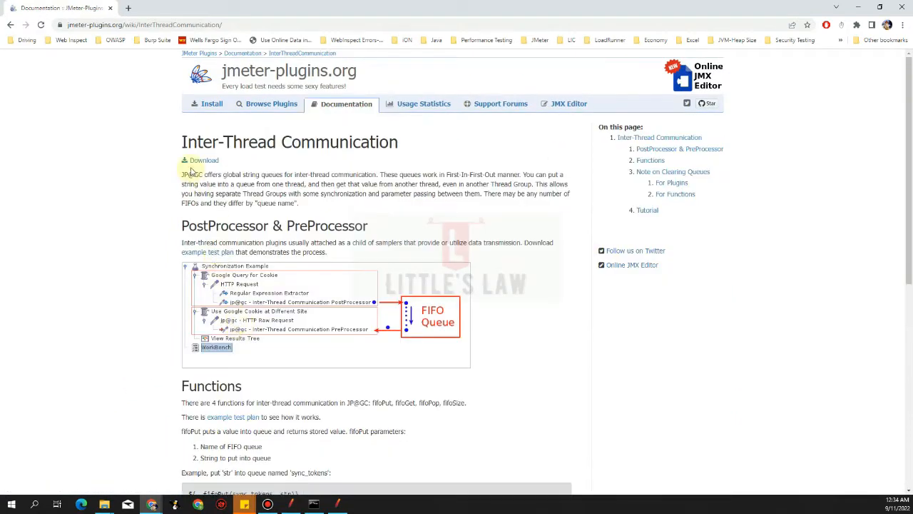
pyautogui.click(204, 161)
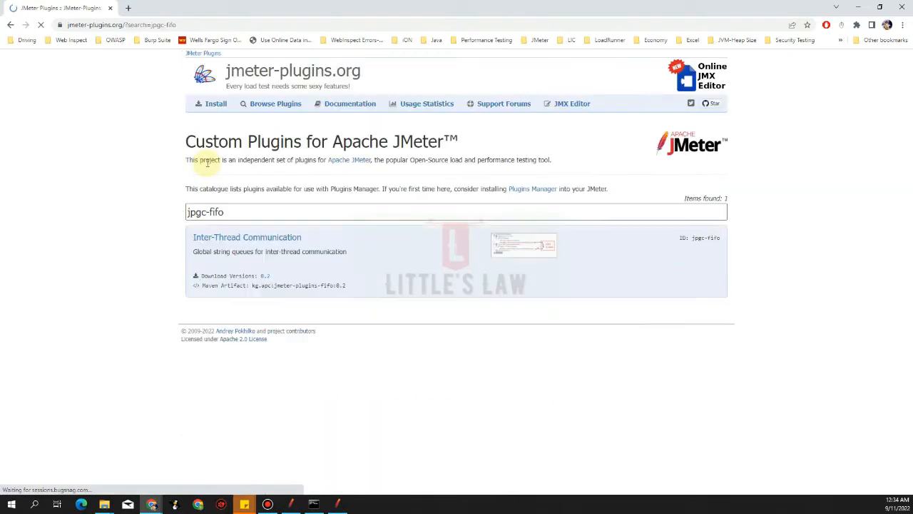
pyautogui.click(265, 277)
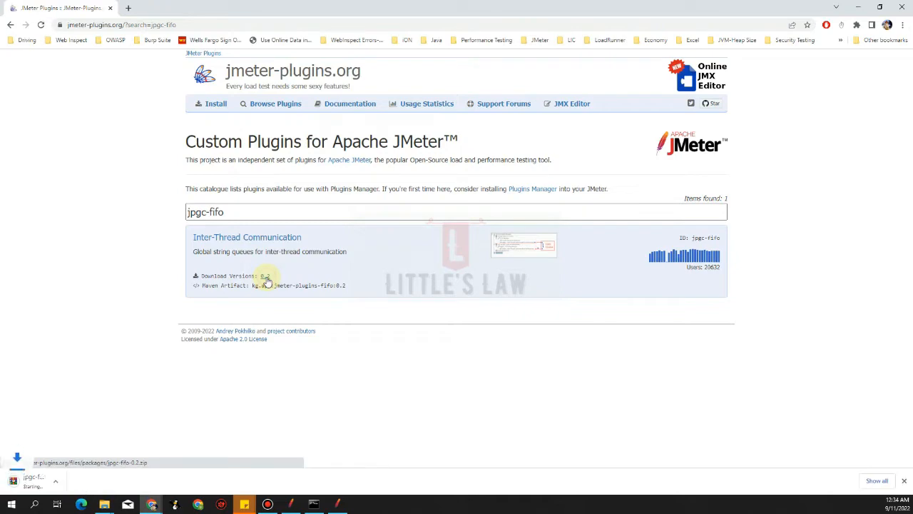
# - Return to JMeter and open the Plugins Manager to check the installed plugins, then close it
pyautogui.click(248, 238)
pyautogui.hotkey('alt', 'Tab')
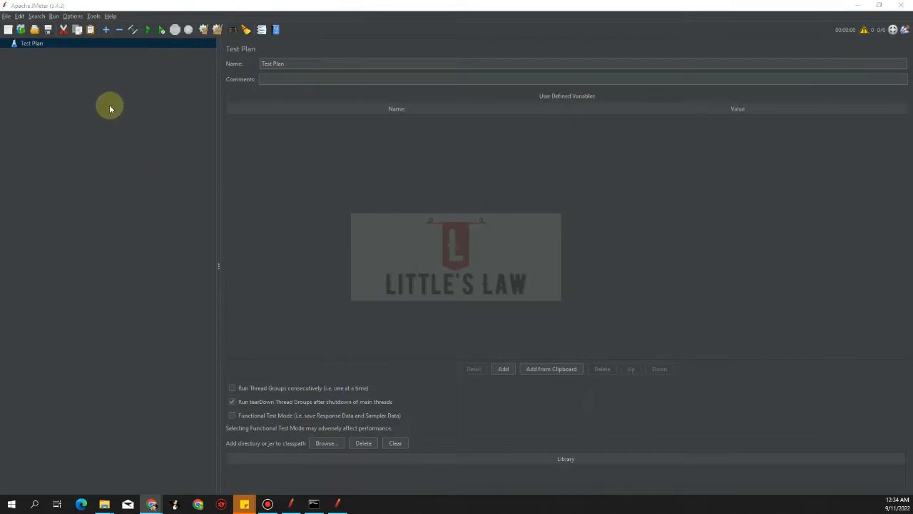
pyautogui.click(58, 115)
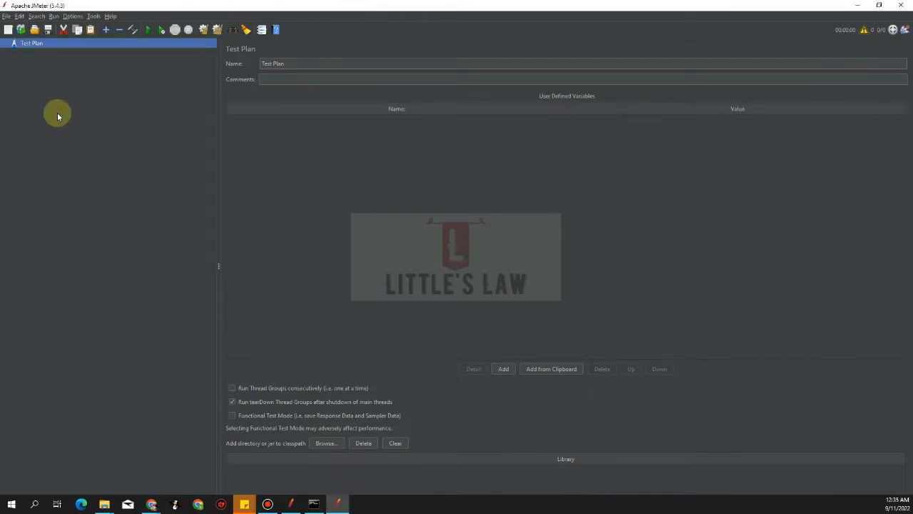
pyautogui.click(73, 16)
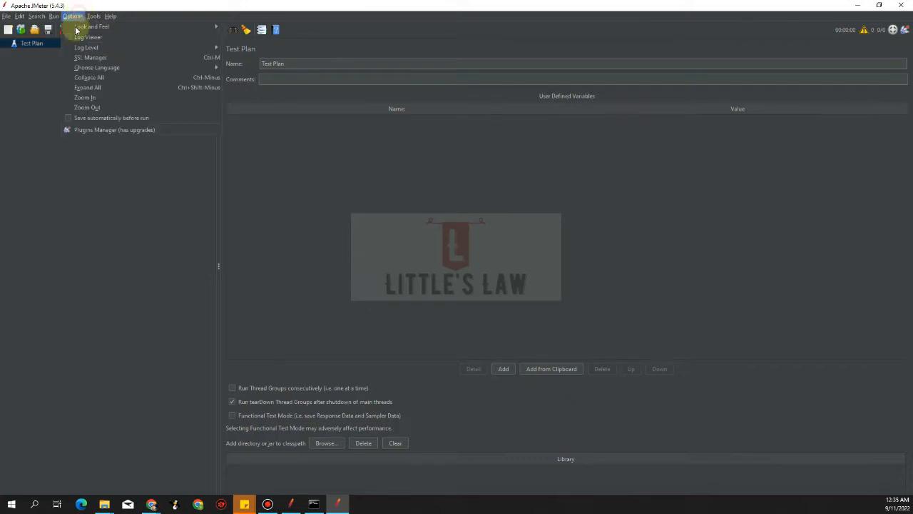
pyautogui.click(79, 130)
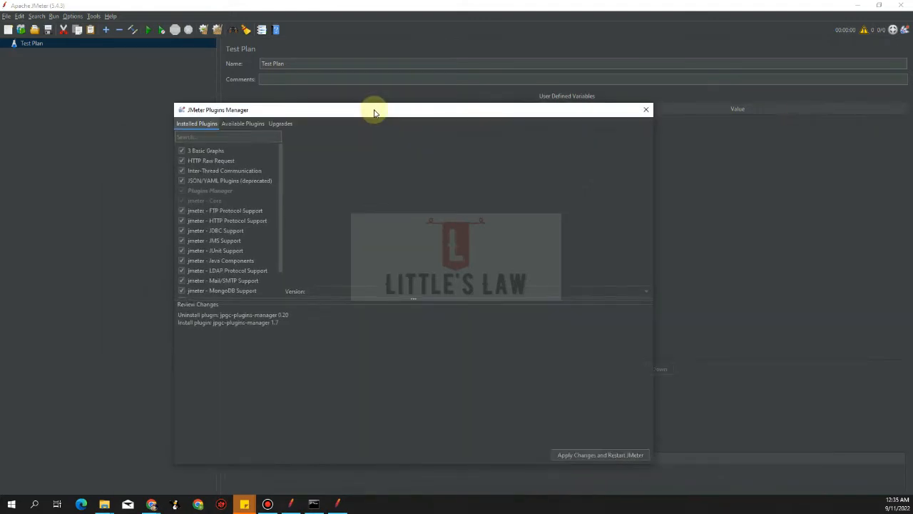
pyautogui.click(222, 137)
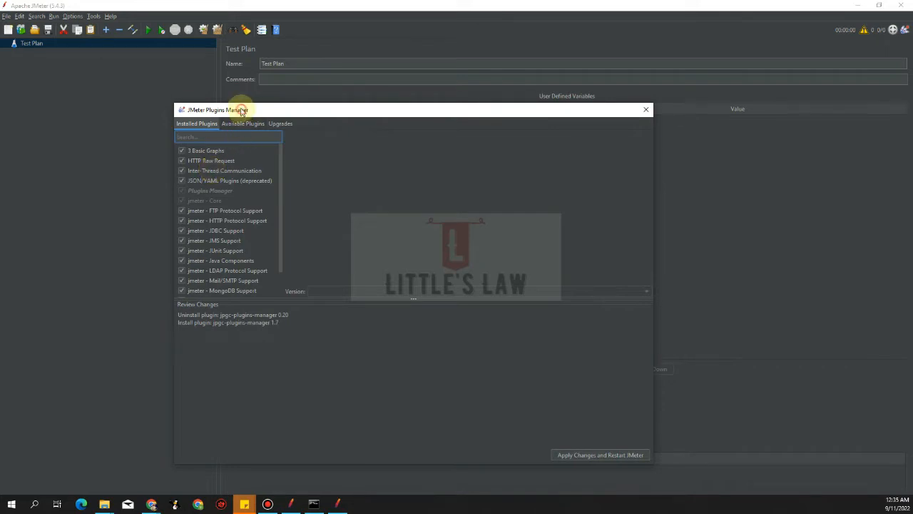
pyautogui.moveTo(241, 110); pyautogui.dragTo(240, 96)
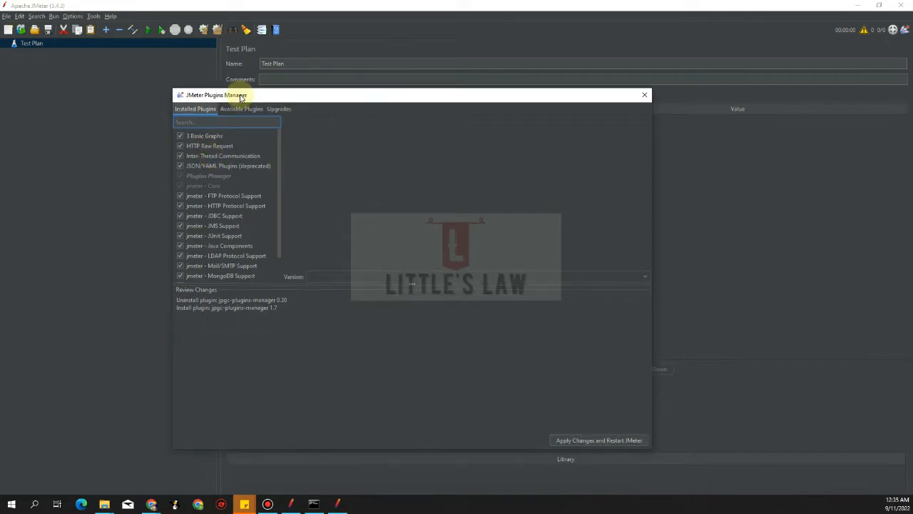
pyautogui.click(644, 96)
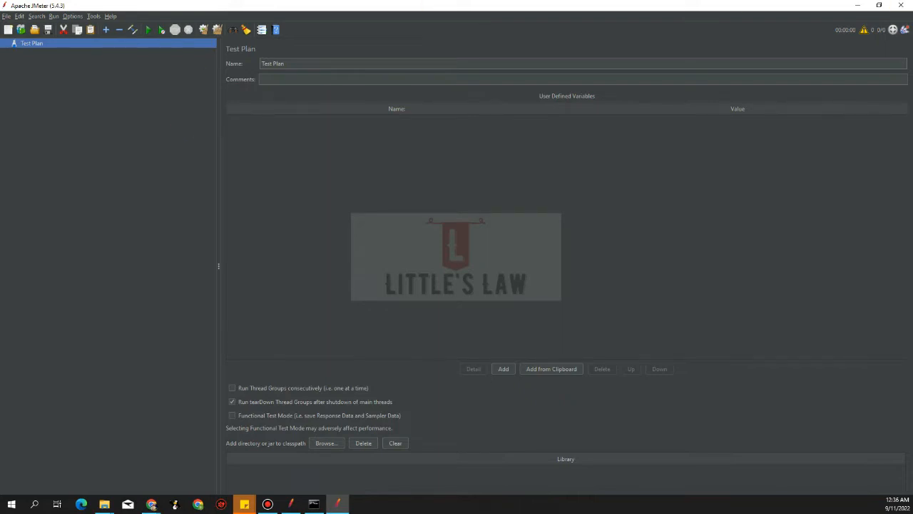
# - Add a Thread Group to the Test Plan and rename it Thread Group 01
pyautogui.hotkey('alt', 'Tab')
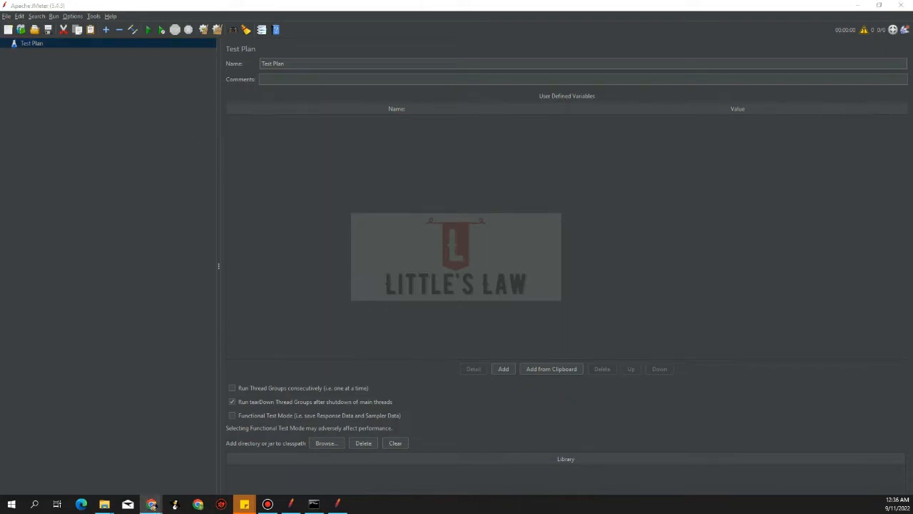
pyautogui.hotkey('alt', 'Tab')
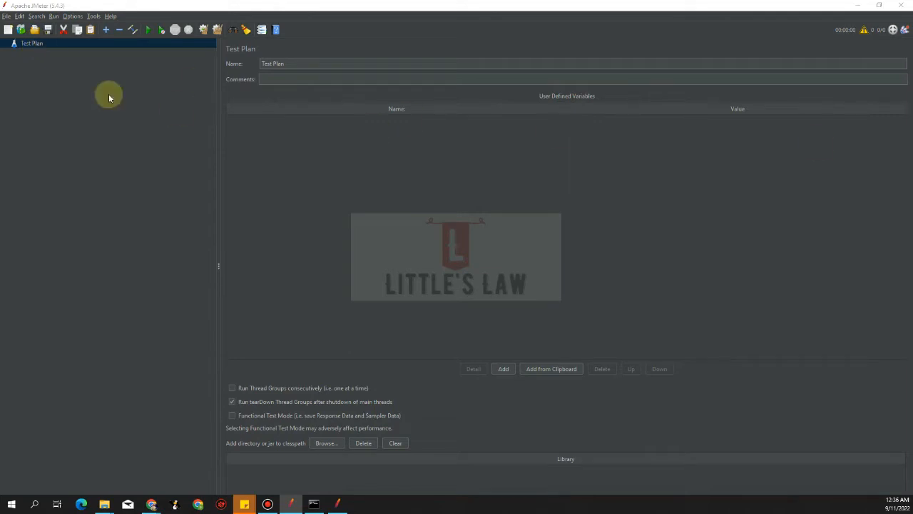
pyautogui.rightClick(37, 44)
pyautogui.moveTo(50, 52)
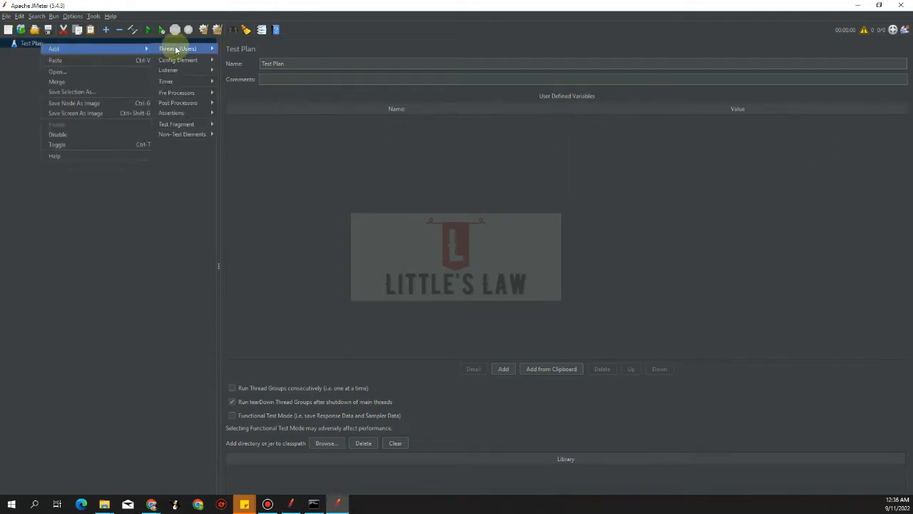
pyautogui.moveTo(182, 49)
pyautogui.click(242, 56)
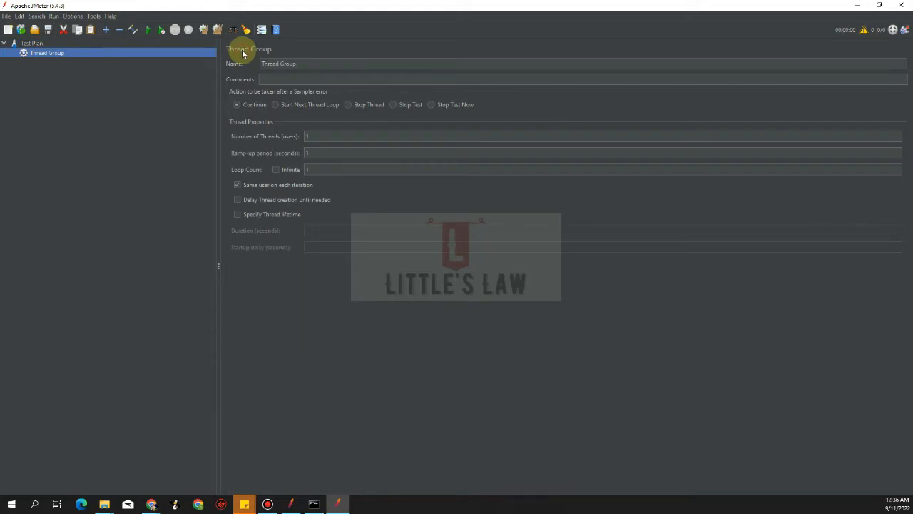
pyautogui.click(313, 63)
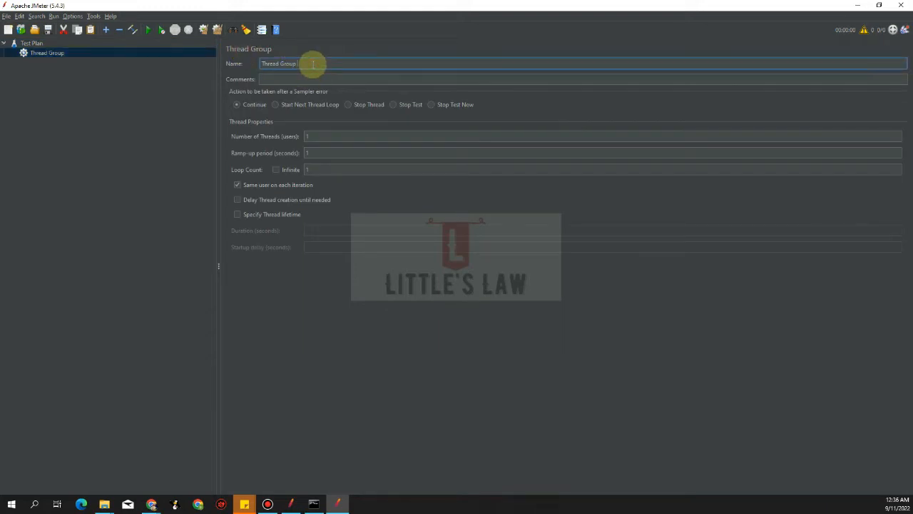
pyautogui.write('01')
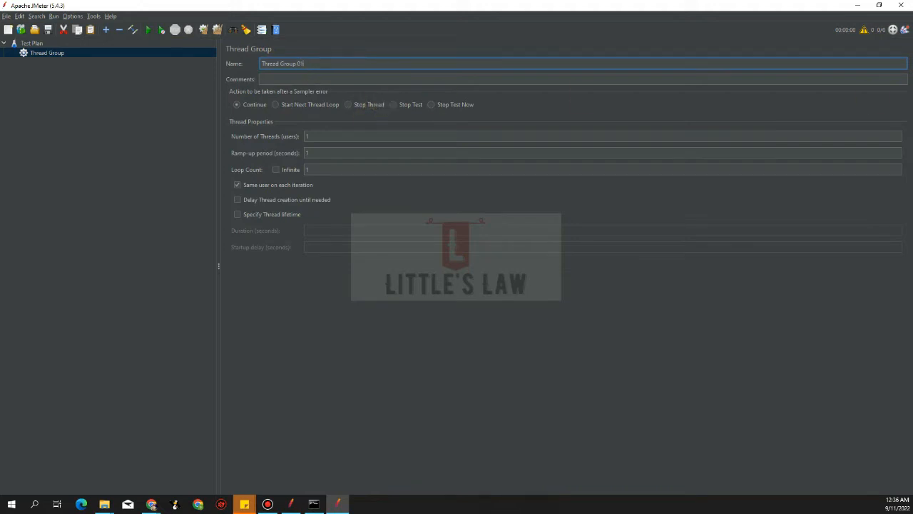
# - Add an HTTP Request sampler to Thread Group 01
pyautogui.hotkey('alt', 'Tab')
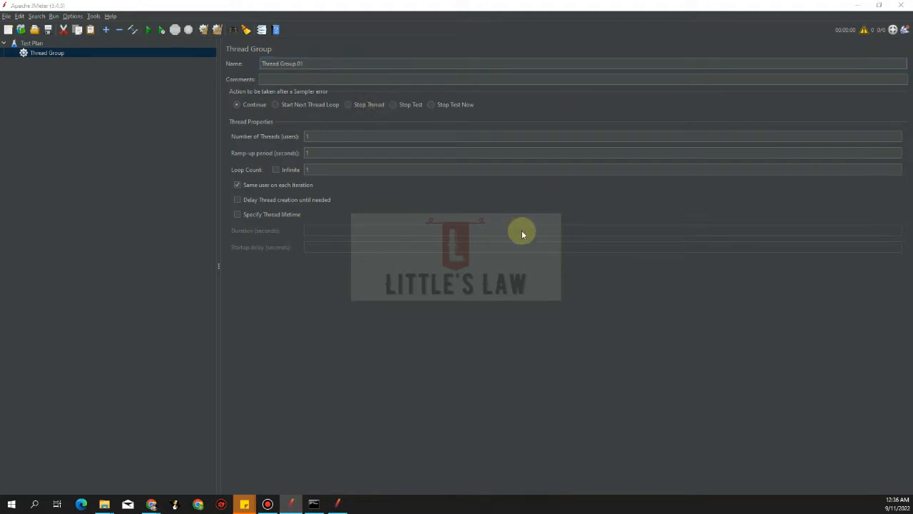
pyautogui.rightClick(52, 53)
pyautogui.moveTo(66, 57)
pyautogui.moveTo(225, 60)
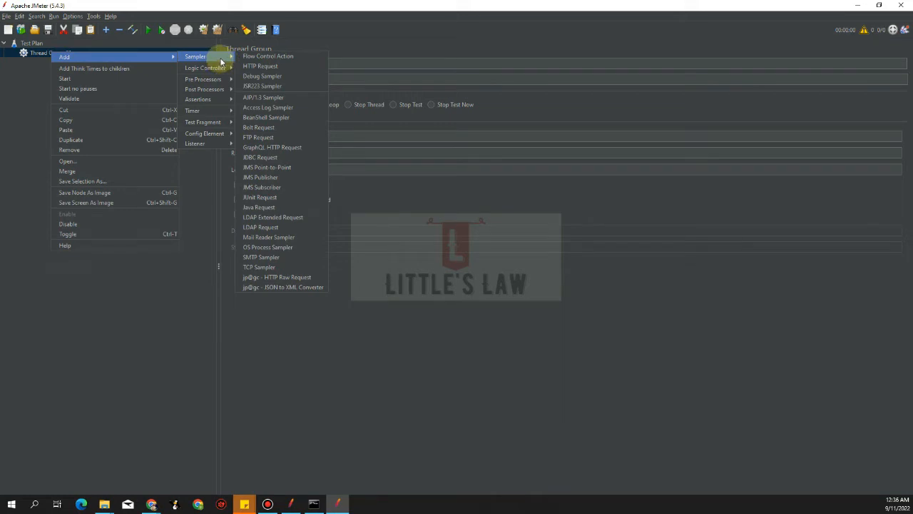
pyautogui.click(252, 69)
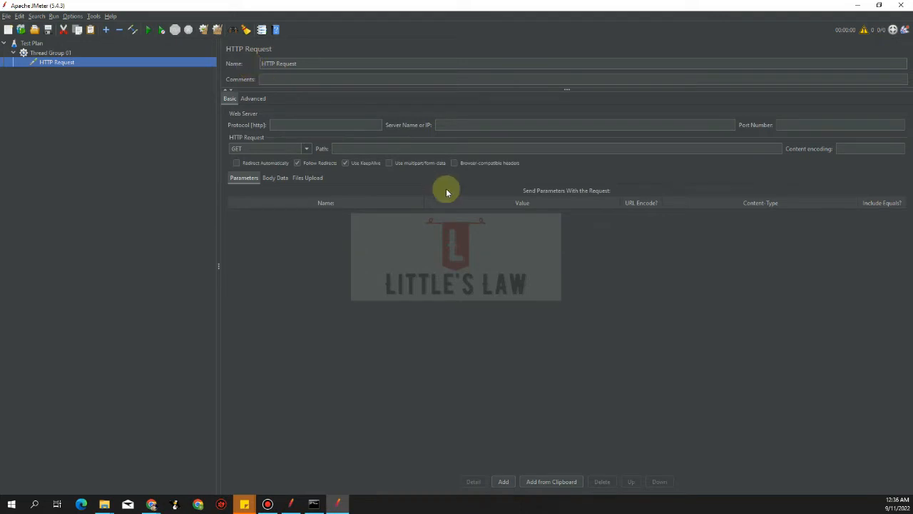
pyautogui.click(446, 125)
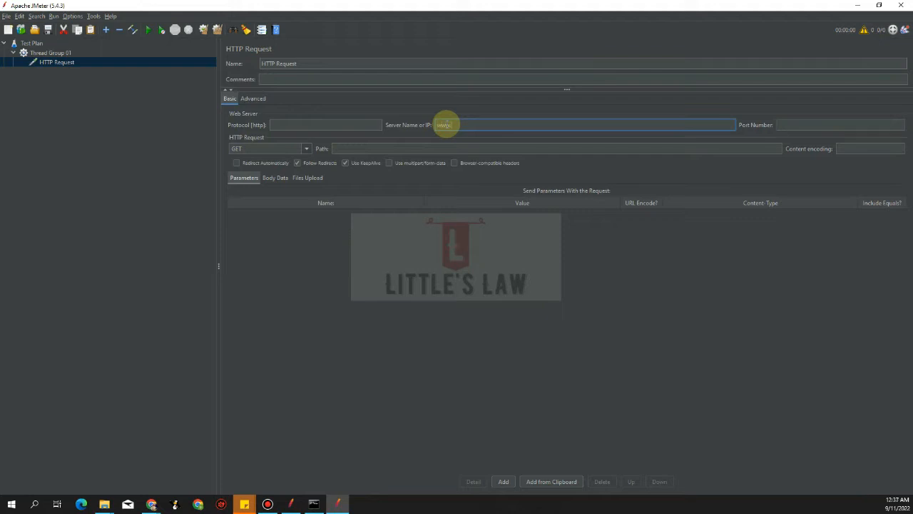
pyautogui.write('www.google.com')
pyautogui.click(505, 482)
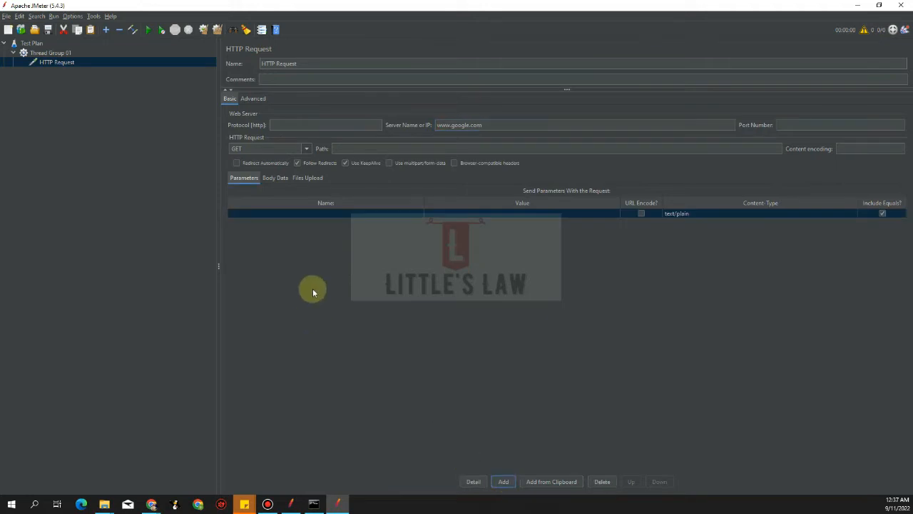
pyautogui.doubleClick(304, 213)
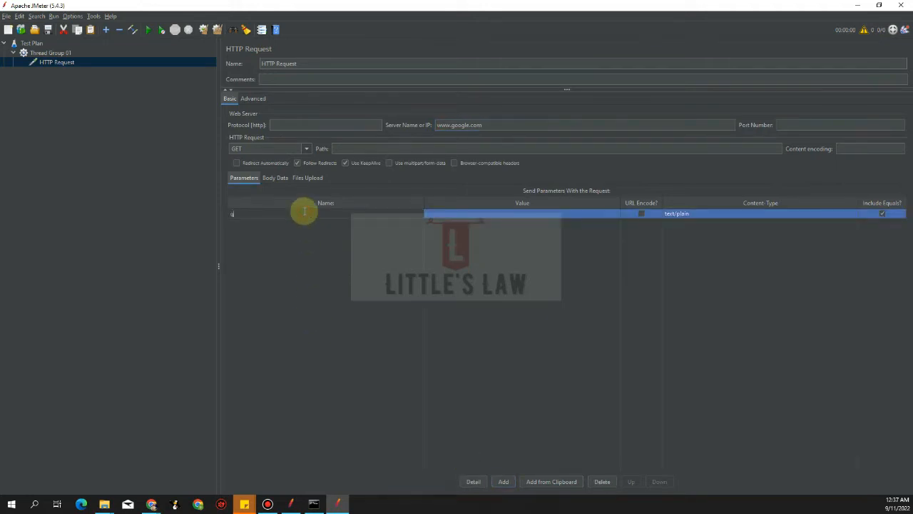
pyautogui.write('q')
# - Set the q parameter's value to ${__fifoGet(cookies,gotCookie)}
pyautogui.doubleClick(472, 215)
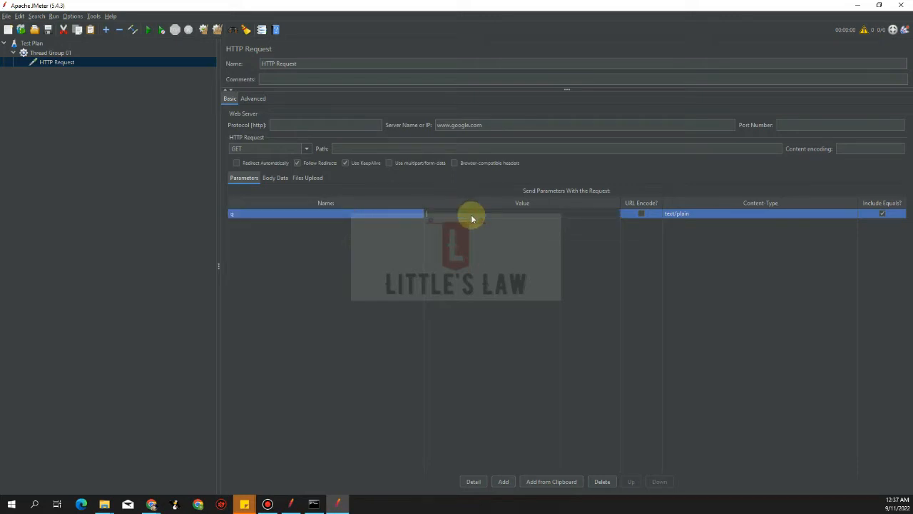
pyautogui.write('s')
pyautogui.write('{__fifo')
pyautogui.write('Get(')
pyautogui.write('cookie')
pyautogui.write(',gooCookie')
pyautogui.write(')')
pyautogui.write('s')
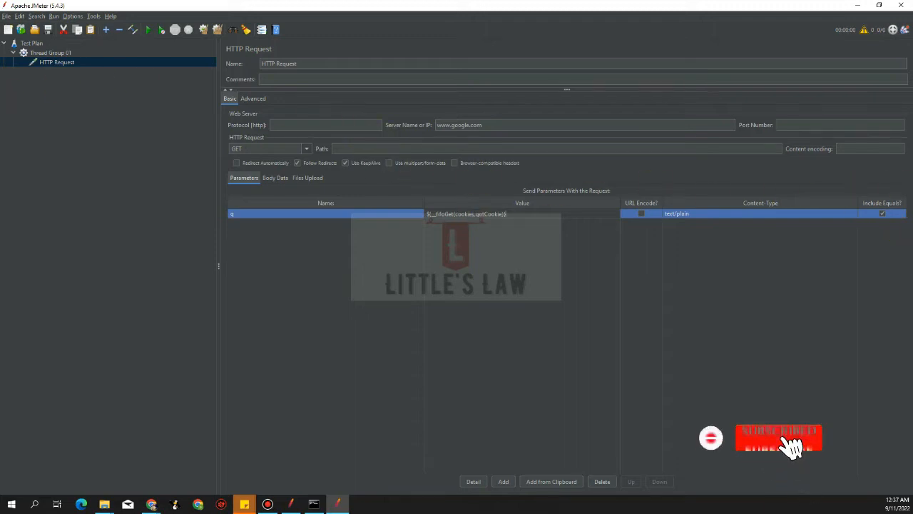
# - Add a Regular Expression Extractor post-processor under the HTTP Request
pyautogui.hotkey('alt', 'Tab')
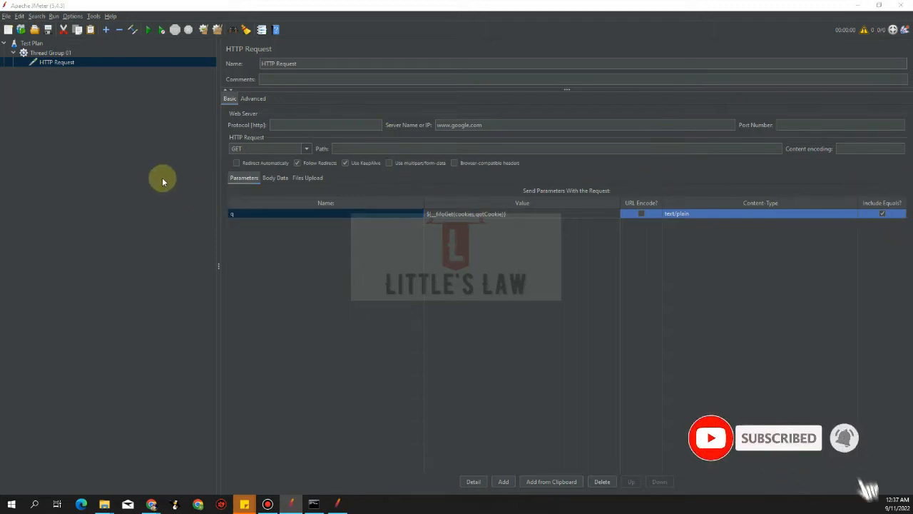
pyautogui.rightClick(53, 63)
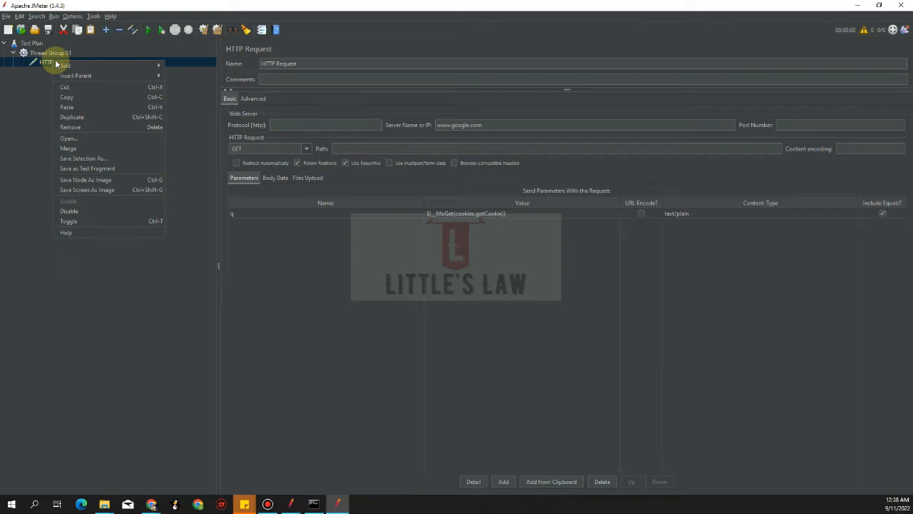
pyautogui.moveTo(60, 65)
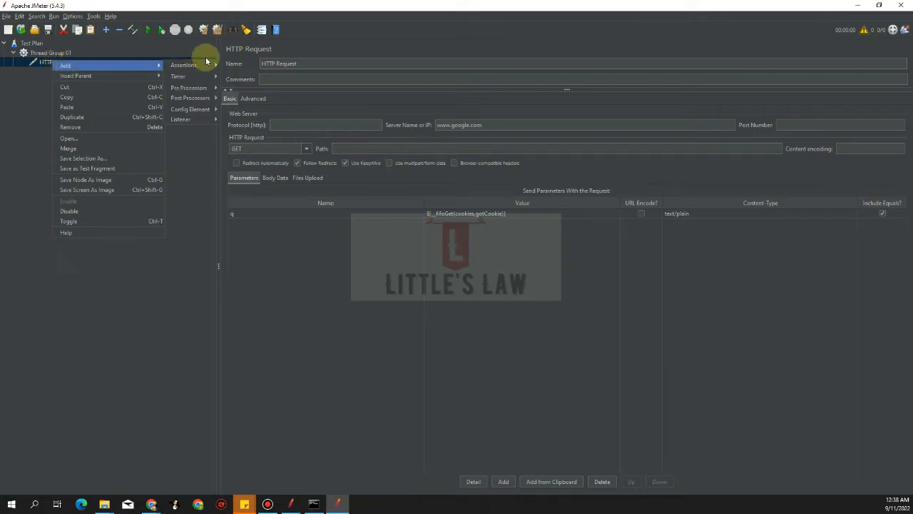
pyautogui.moveTo(208, 66)
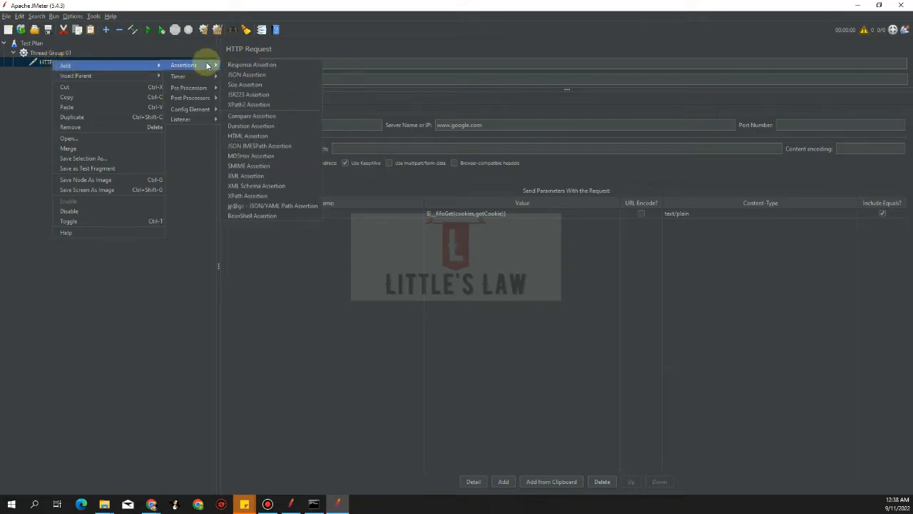
pyautogui.moveTo(207, 113)
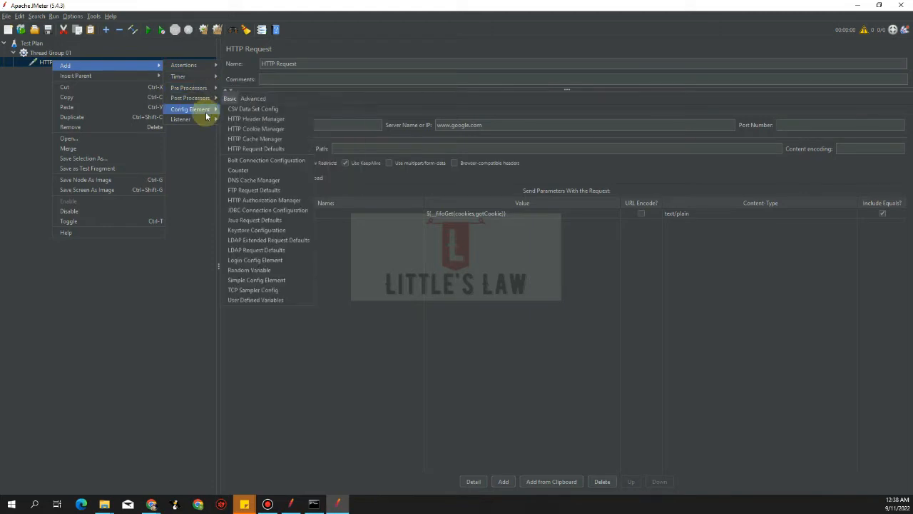
pyautogui.click(23, 62)
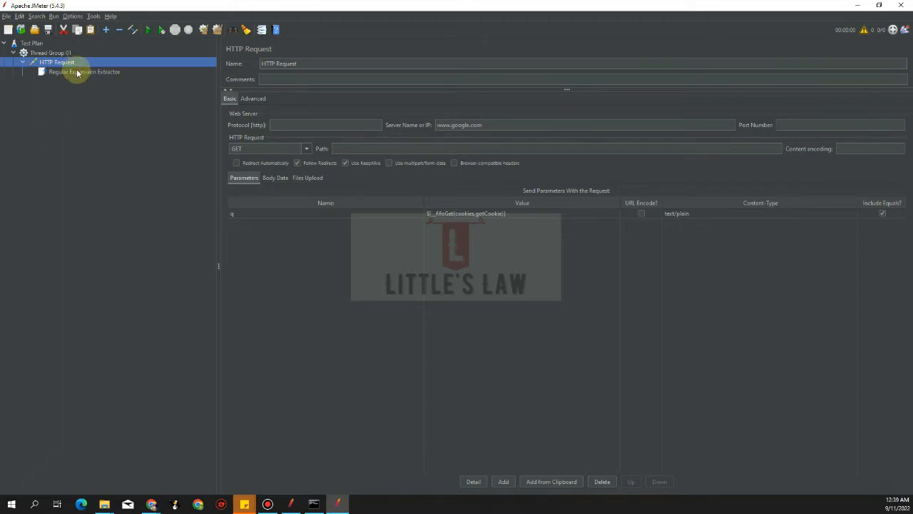
pyautogui.moveTo(77, 73)
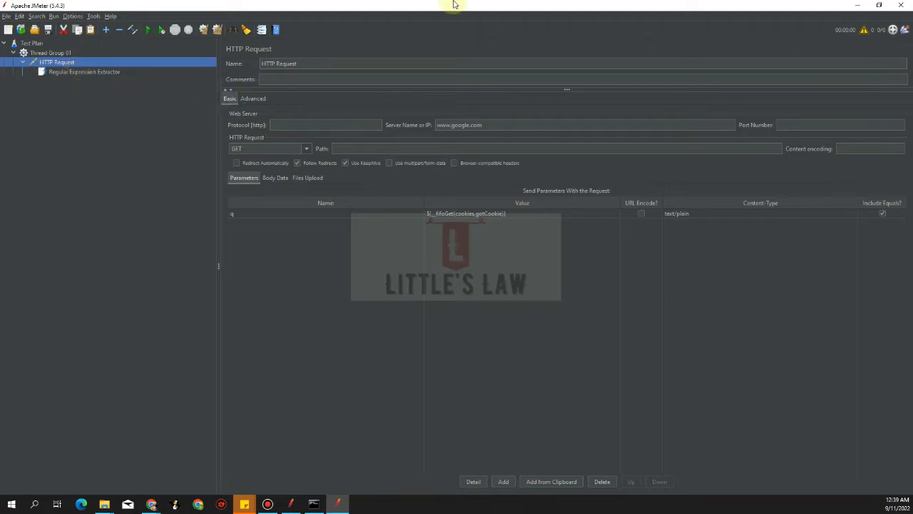
# - In the Regular Expression Extractor, check Response Headers and name the created variable cookie
pyautogui.moveTo(465, 5)
pyautogui.click(84, 71)
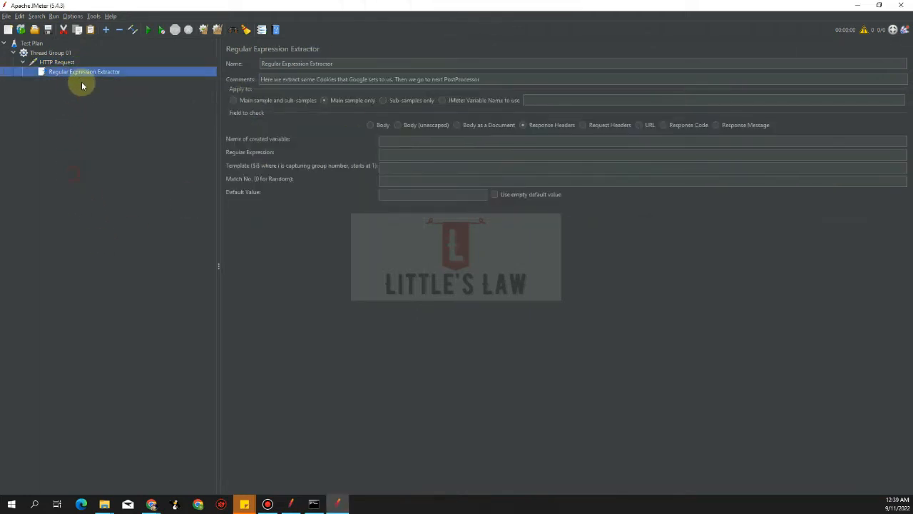
pyautogui.moveTo(77, 72)
pyautogui.click(522, 127)
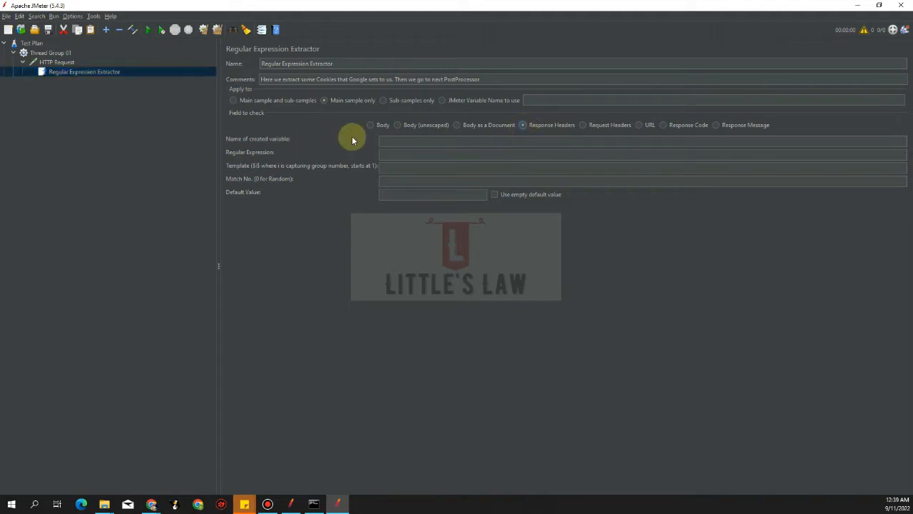
pyautogui.click(523, 142)
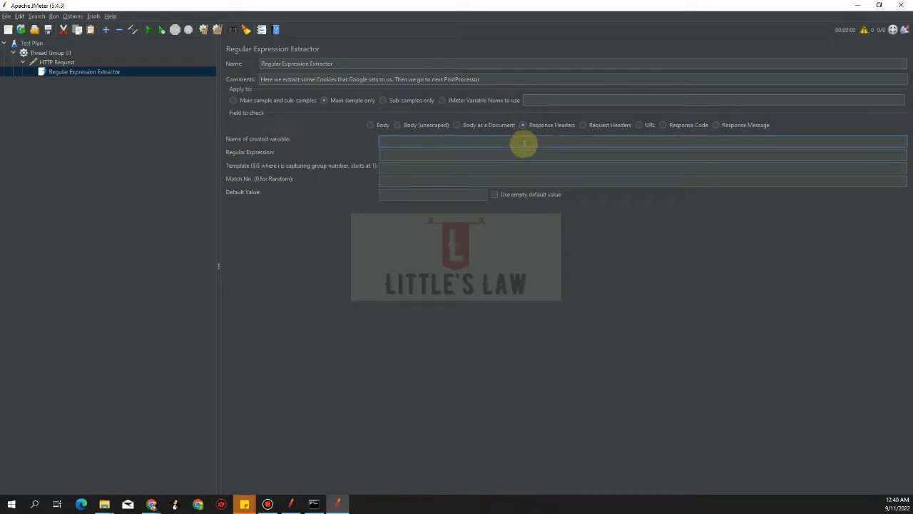
pyautogui.write('cookie')
pyautogui.press('Tab')
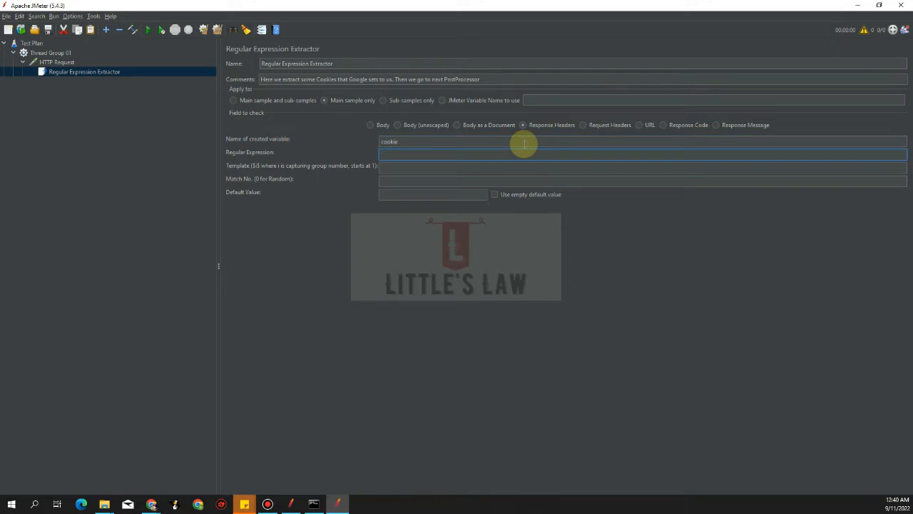
# - Set the extractor's regular expression to Set-cookie:(.*)
pyautogui.write('Set-cookie:(.*)')
pyautogui.press('Tab')
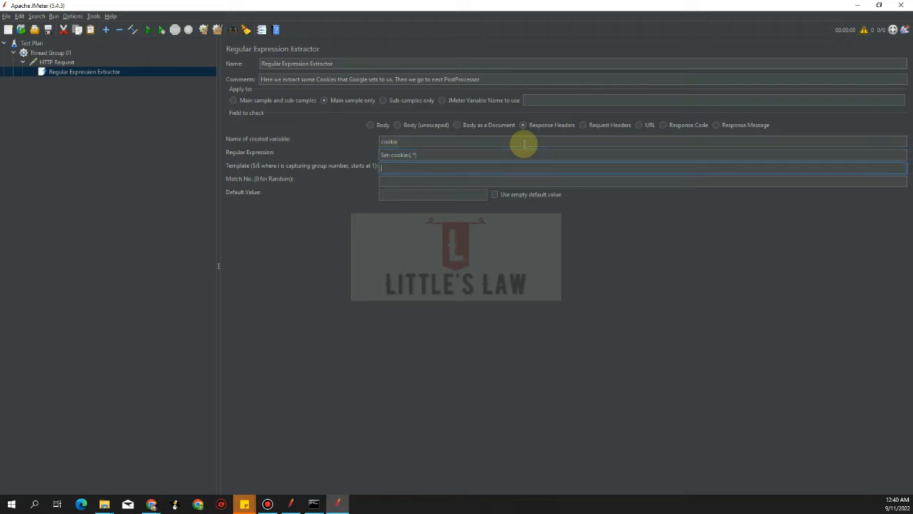
# - Set the extractor's template to $1$, match number to 0, and default value to FAILED
pyautogui.write('$1$')
pyautogui.press('Tab')
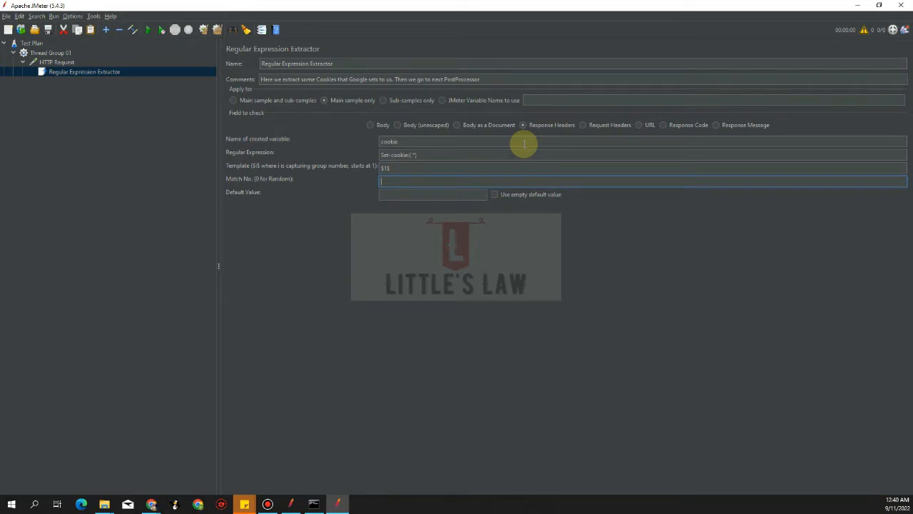
pyautogui.write('0')
pyautogui.press('Tab')
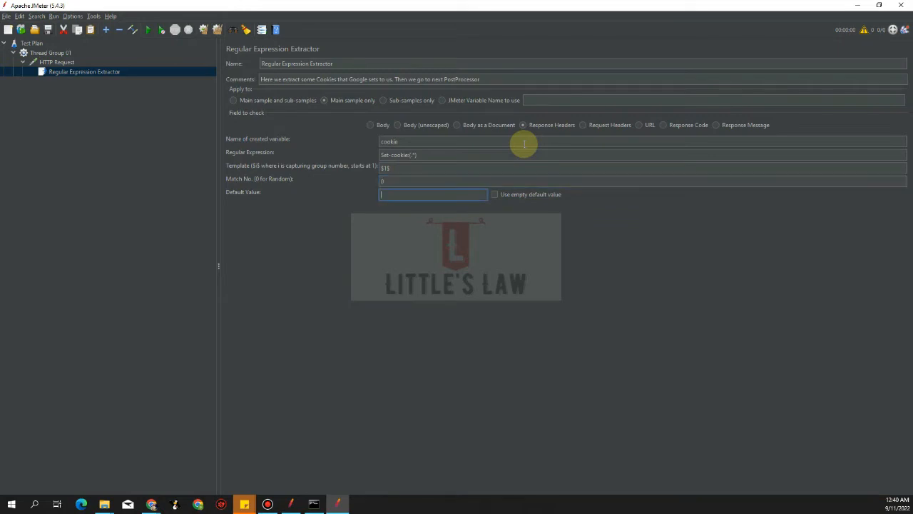
pyautogui.write('faile')
pyautogui.press('BackSpace')
pyautogui.press('BackSpace')
pyautogui.press('BackSpace')
pyautogui.write('AILED')
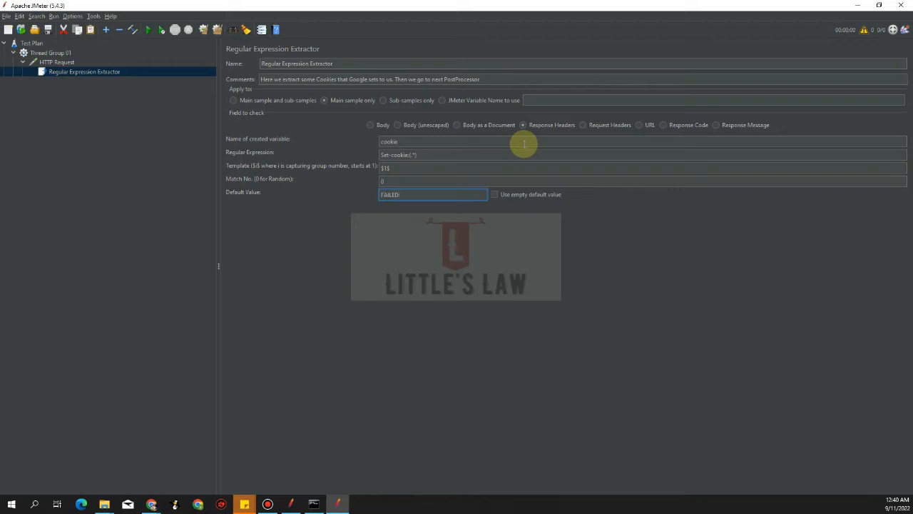
# - Add a jp@gc Inter-Thread Communication PostProcessor under the HTTP Request
pyautogui.click(56, 62)
pyautogui.rightClick(57, 62)
pyautogui.moveTo(109, 67)
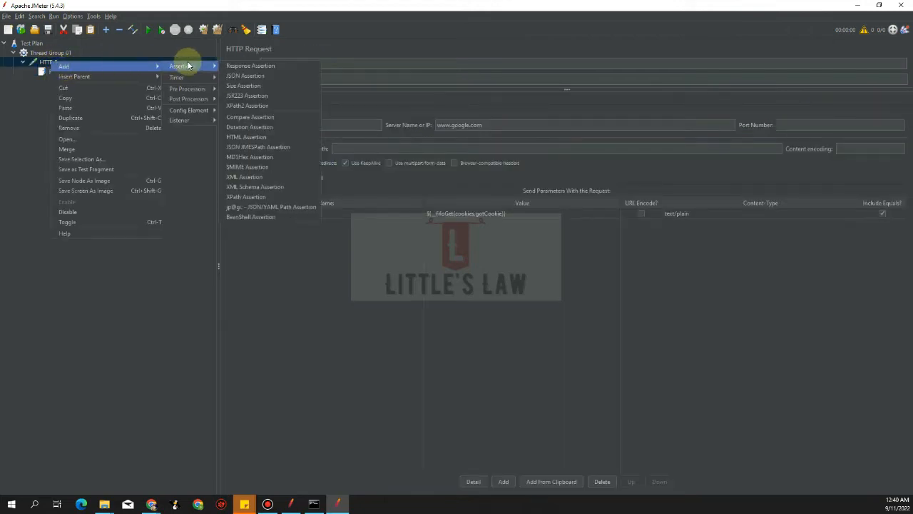
pyautogui.moveTo(194, 98)
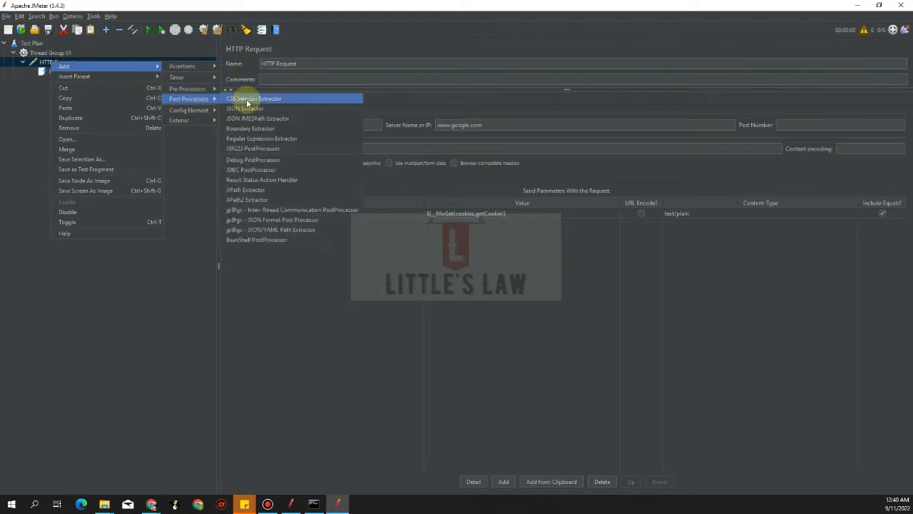
pyautogui.click(279, 211)
pyautogui.hotkey('alt', 'Tab')
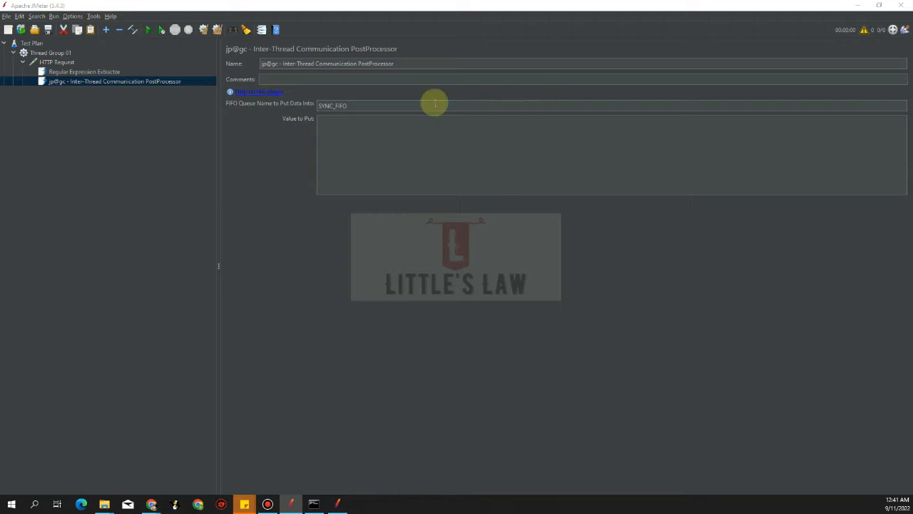
# - Set the Inter-Thread Communication PostProcessor's value to put to ${cookie}
pyautogui.click(85, 72)
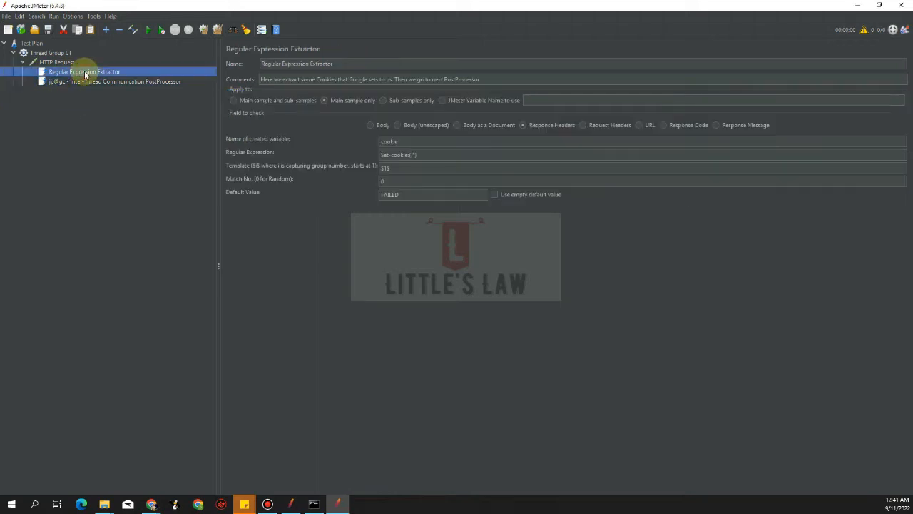
pyautogui.doubleClick(408, 142)
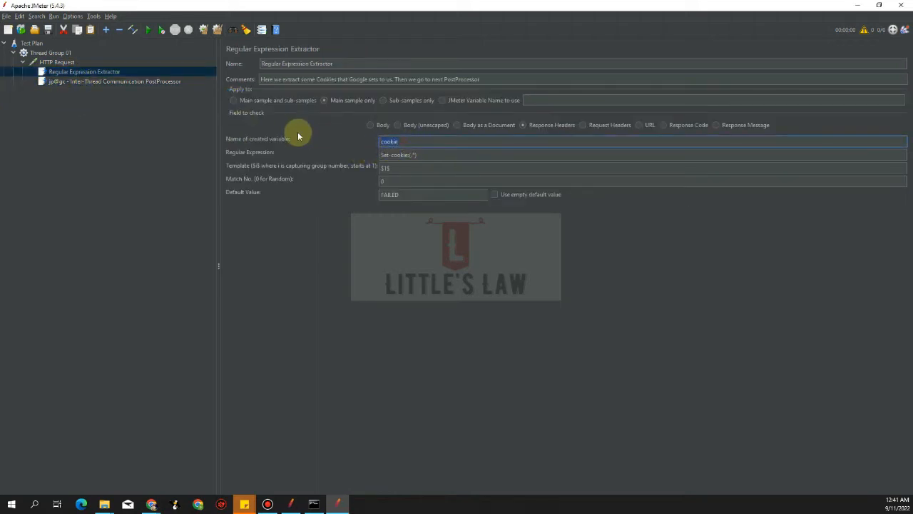
pyautogui.click(92, 83)
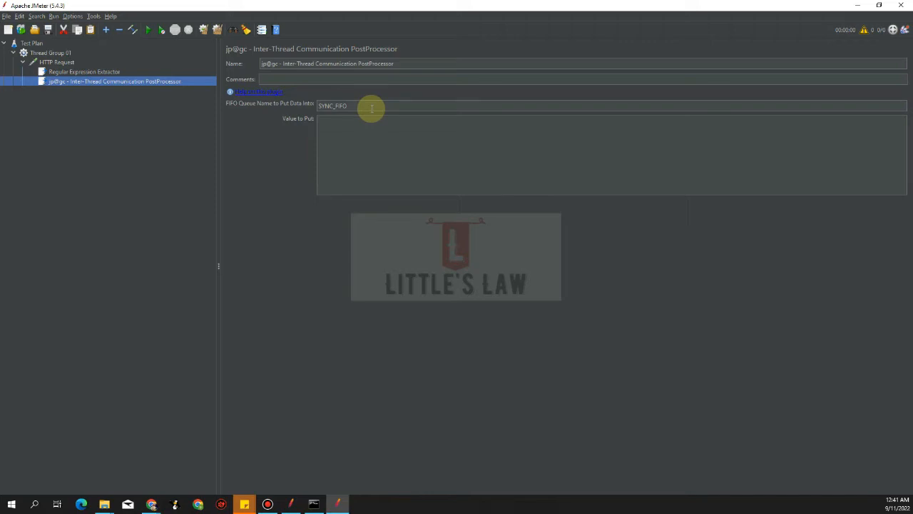
pyautogui.click(343, 133)
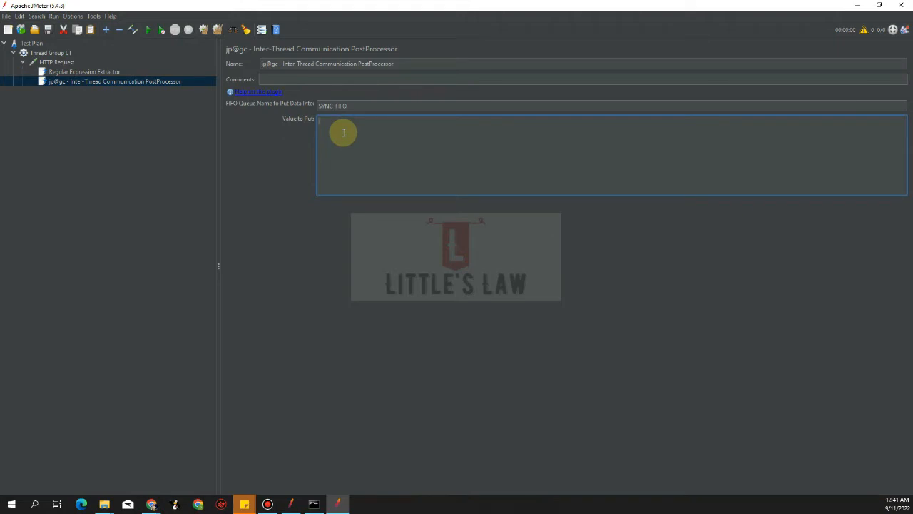
pyautogui.write('${COOKIE')
pyautogui.press('BackSpace')
pyautogui.press('BackSpace')
pyautogui.press('BackSpace')
pyautogui.press('BackSpace')
pyautogui.press('BackSpace')
pyautogui.press('BackSpace')
pyautogui.write('cookie')
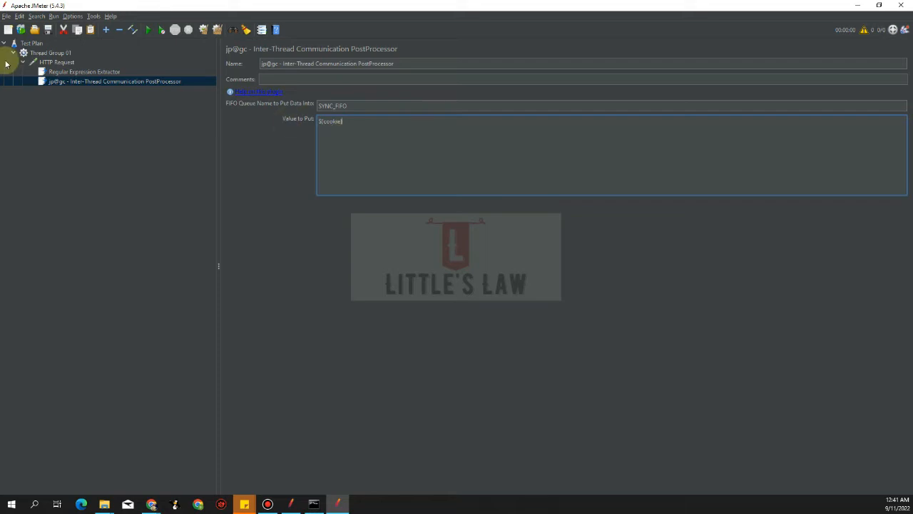
# - Add a second thread group to the Test Plan named Thread Group 02
pyautogui.click(104, 73)
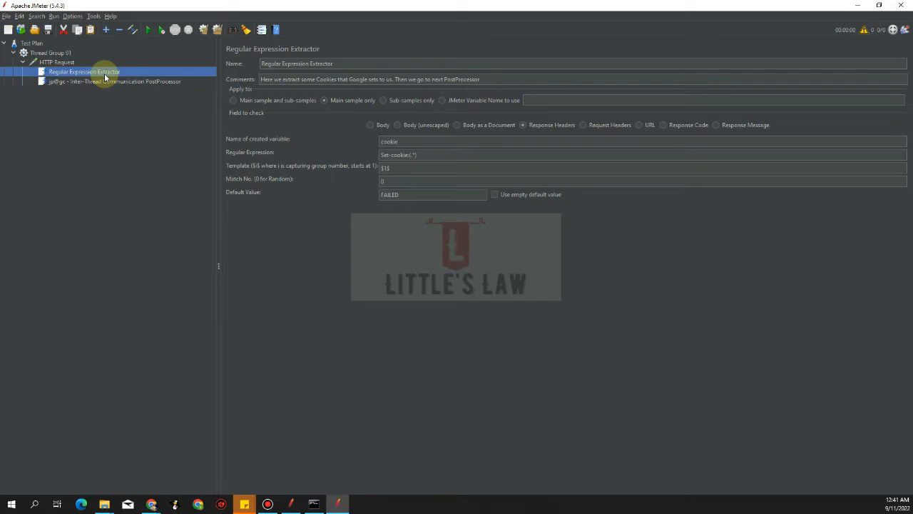
pyautogui.click(98, 81)
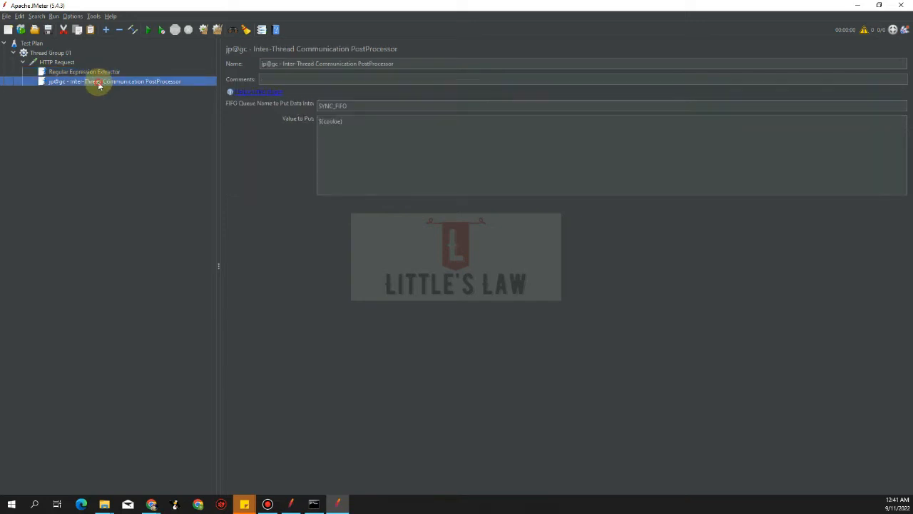
pyautogui.click(36, 45)
pyautogui.rightClick(38, 41)
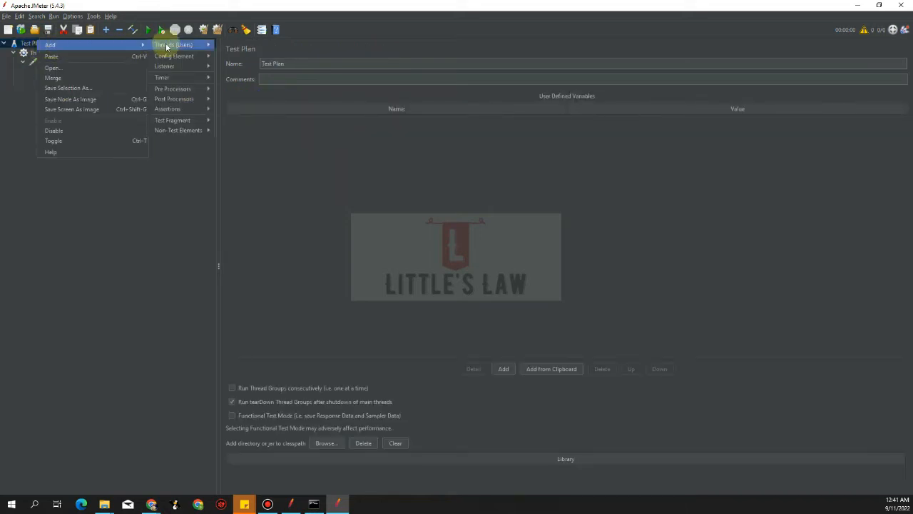
pyautogui.moveTo(168, 45)
pyautogui.click(236, 44)
pyautogui.click(303, 63)
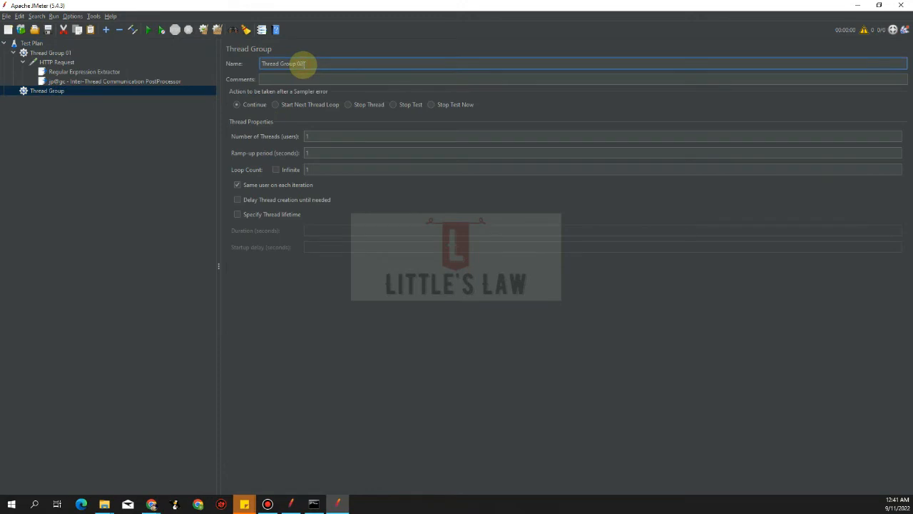
pyautogui.click(39, 91)
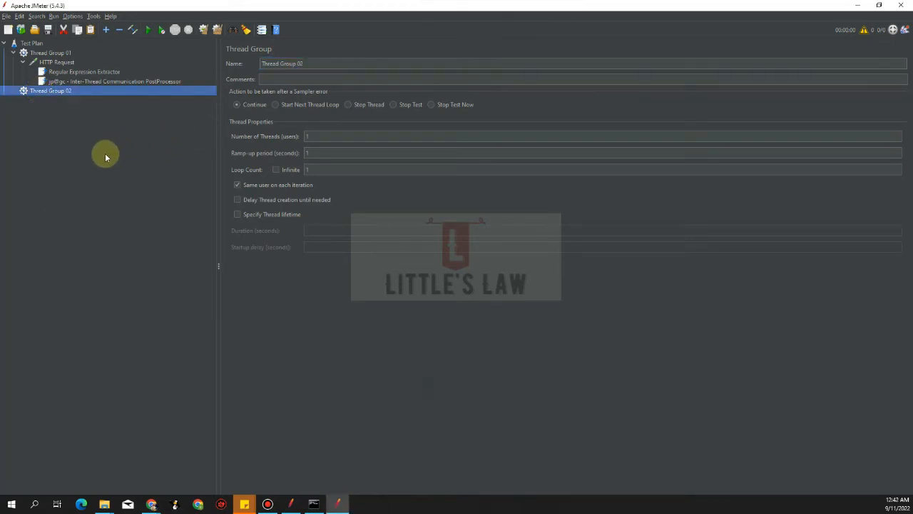
# - Add a jp@gc HTTP Raw Request sampler to Thread Group 02
pyautogui.rightClick(56, 92)
pyautogui.moveTo(63, 95)
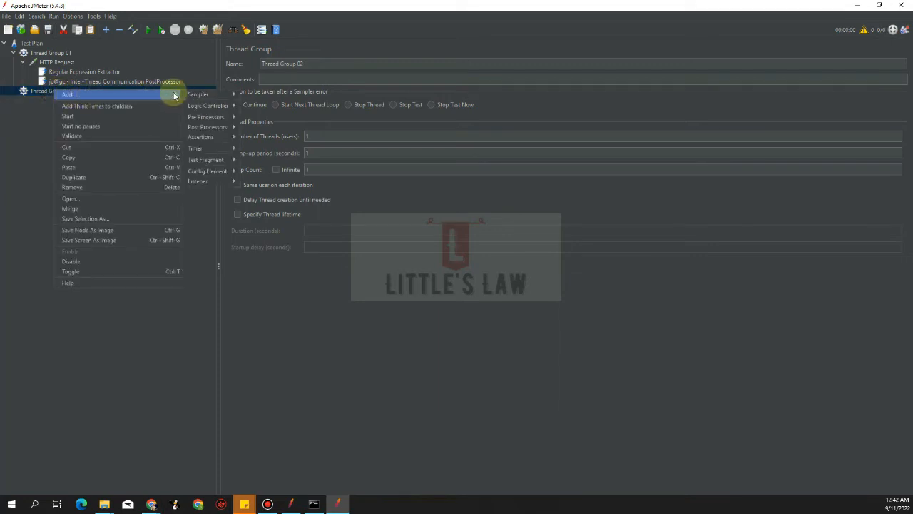
pyautogui.moveTo(202, 98)
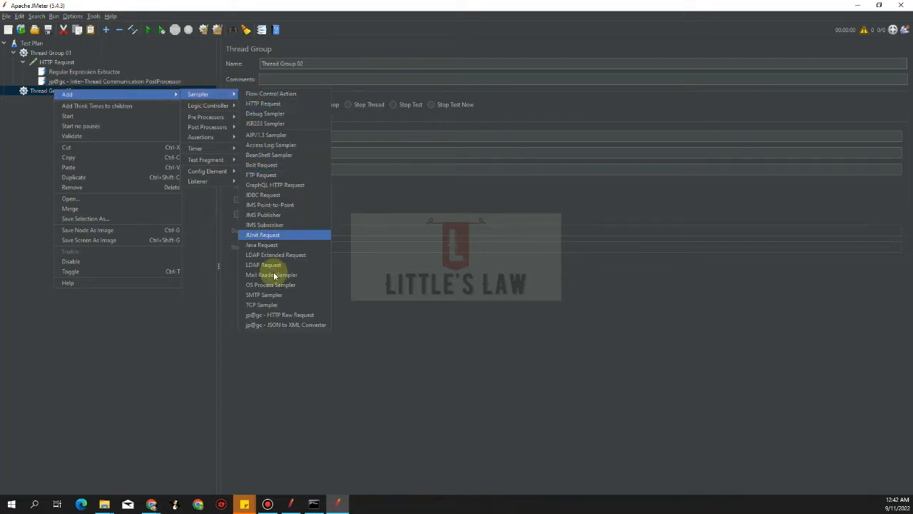
pyautogui.click(285, 316)
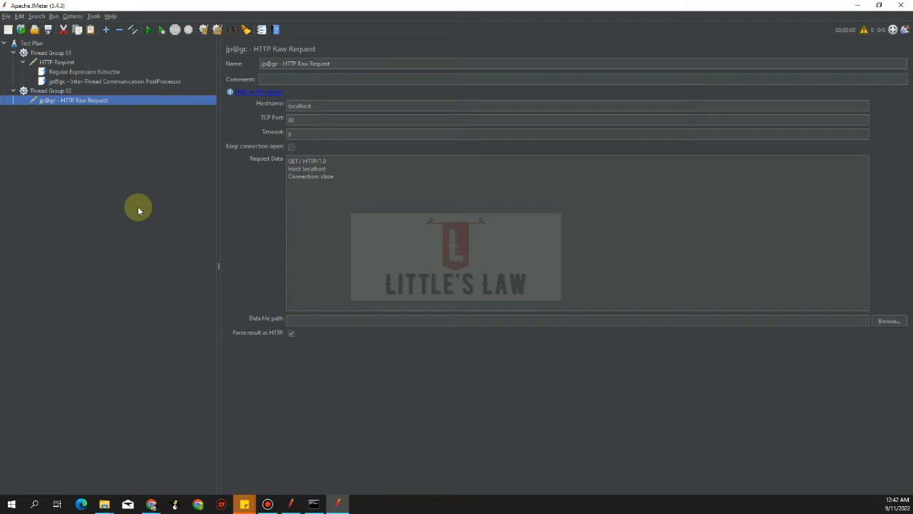
# - Open the Plugins Manager to review installed plugins, then close it
pyautogui.click(72, 16)
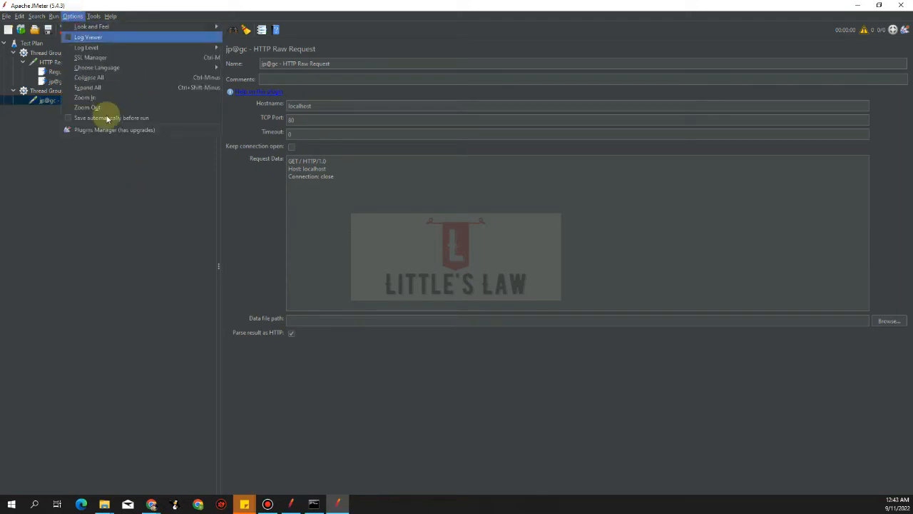
pyautogui.click(114, 131)
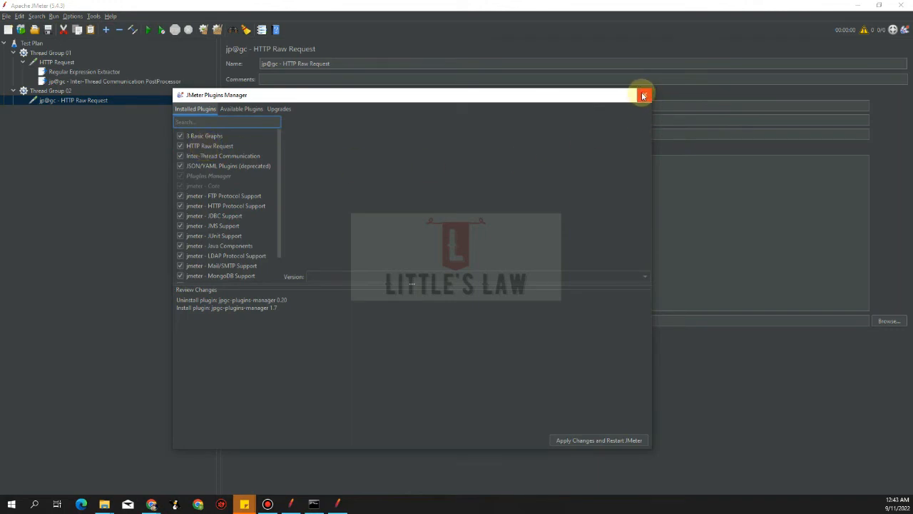
pyautogui.click(644, 95)
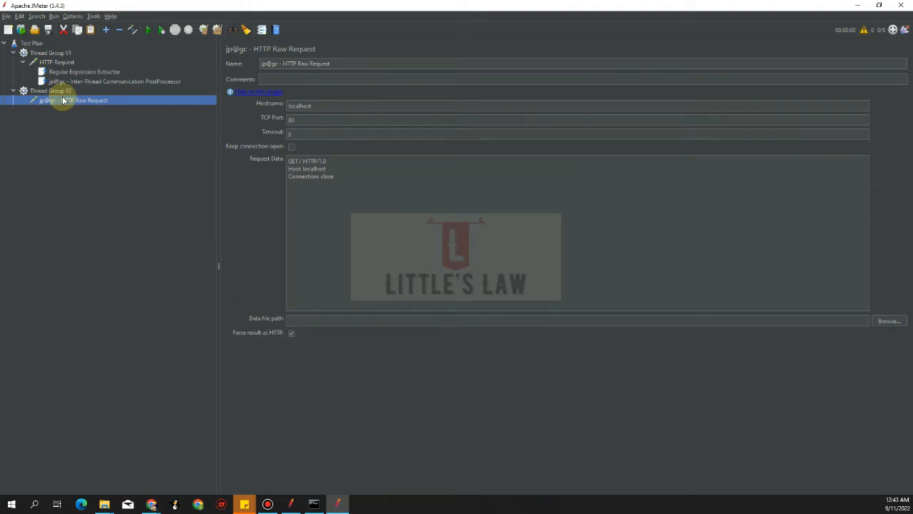
# - Set the raw request's hostname to code.google.com and timeout to 30000
pyautogui.doubleClick(316, 106)
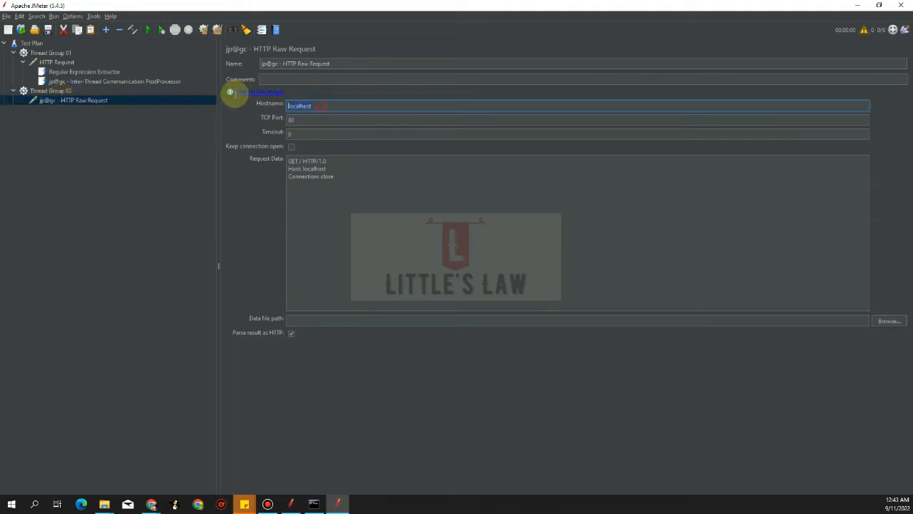
pyautogui.write('code.google.com')
pyautogui.press('Tab')
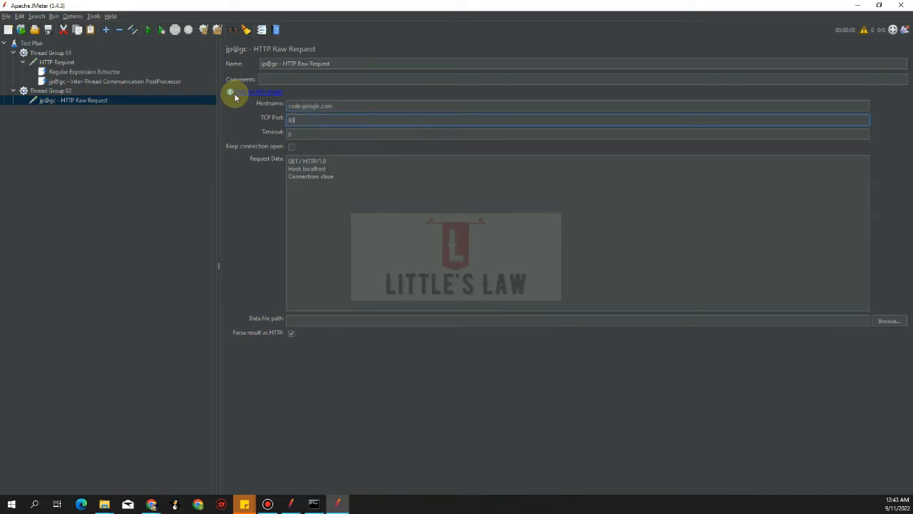
pyautogui.press('Tab')
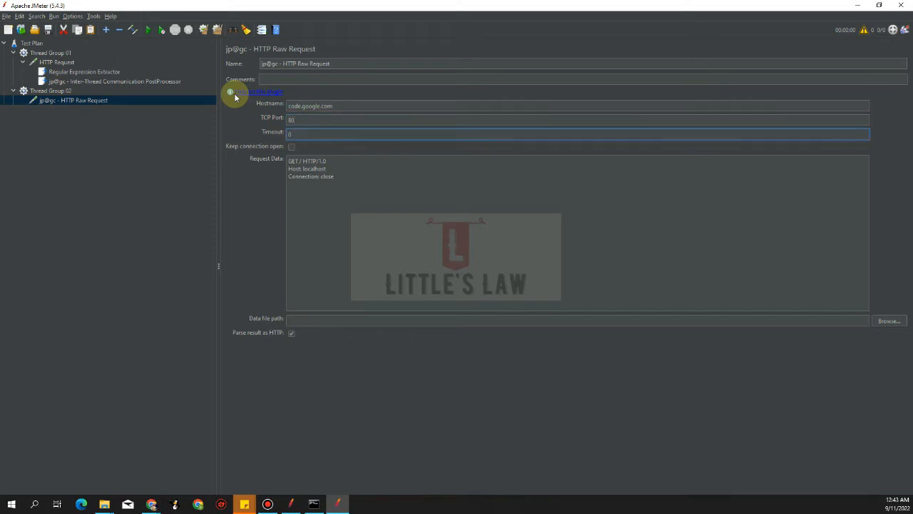
pyautogui.write('30000')
pyautogui.press('Tab')
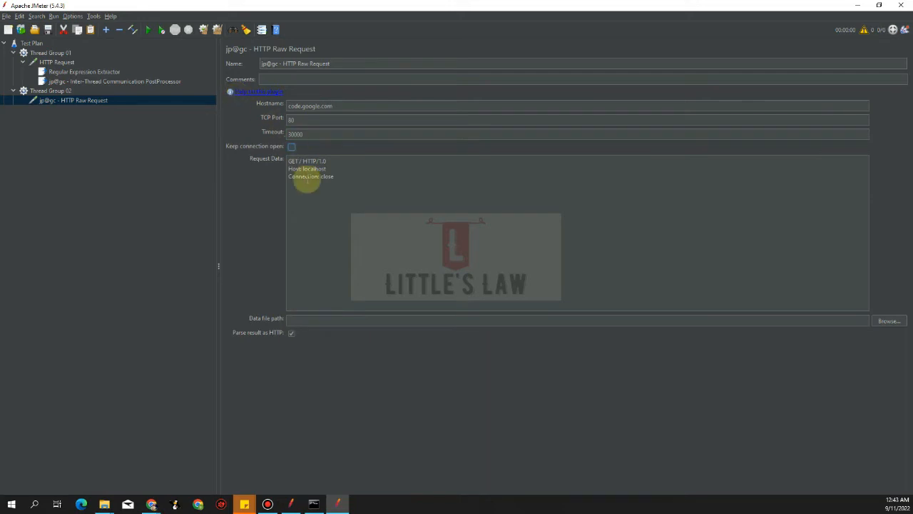
# - Replace the request data with GET /p/jmeter-plugins/HTTP/1.0, Host: code.google.com, Connection: Close and Cookie: ${gotCookie} lines
pyautogui.moveTo(350, 186); pyautogui.dragTo(276, 149)
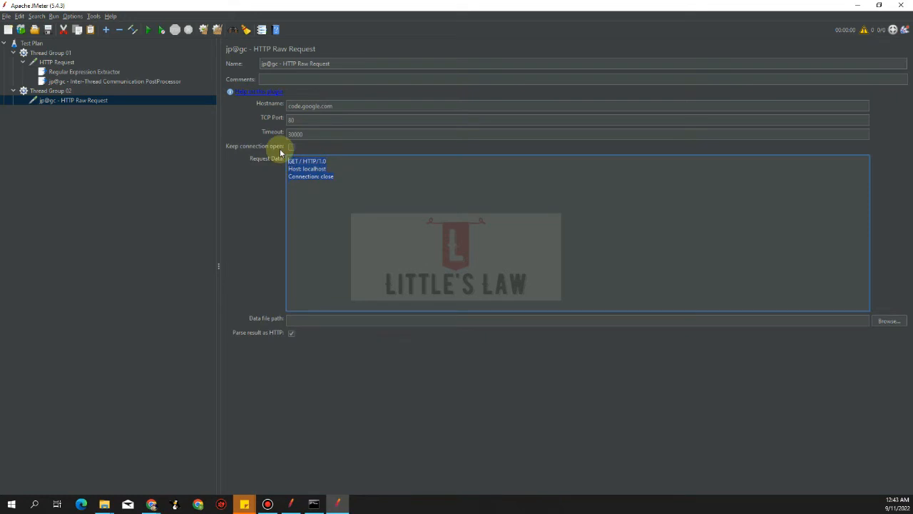
pyautogui.write('GET /p/jmeter-plugins/HTTP/1.0 ')
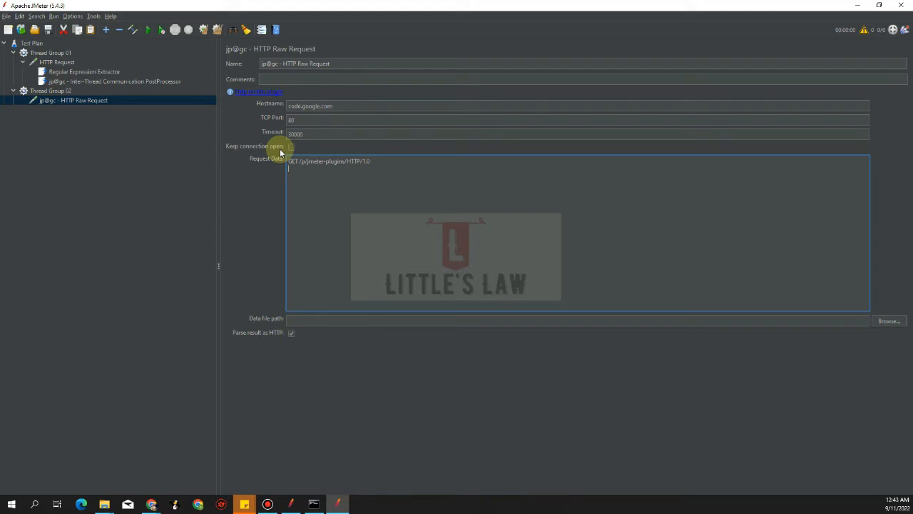
pyautogui.write('Host:code.g')
pyautogui.press('BackSpace')
pyautogui.press('BackSpace')
pyautogui.press('BackSpace')
pyautogui.press('BackSpace')
pyautogui.press('BackSpace')
pyautogui.write('ode.google.co')
pyautogui.write('m ')
pyautogui.write('Connection')
pyautogui.write(': Close')
pyautogui.press('Return')
pyautogui.write('Cookie: ${gotCookie')
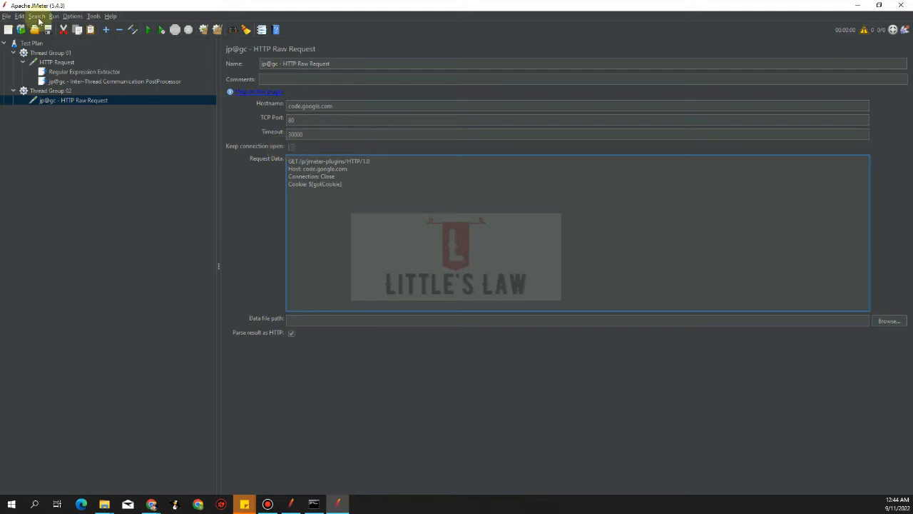
# - Review the extractor, post-processor and HTTP Request settings in Thread Group 01
pyautogui.click(62, 71)
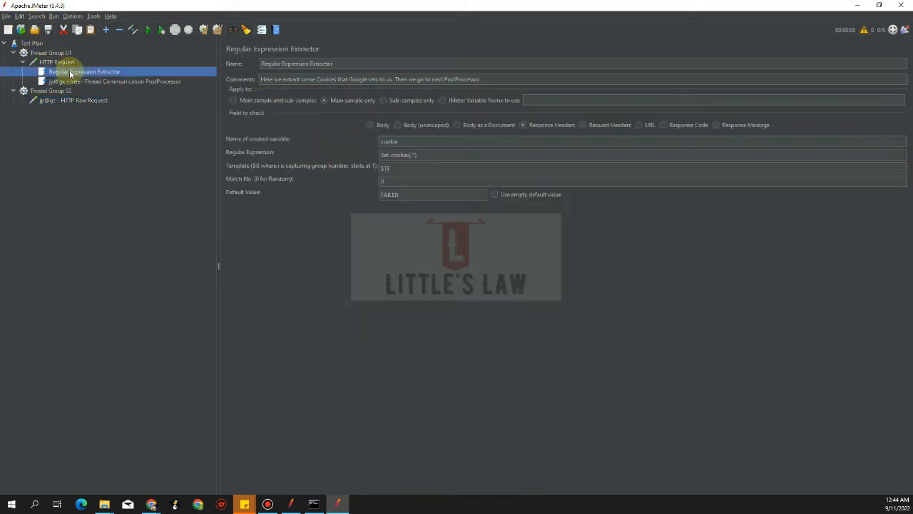
pyautogui.click(84, 82)
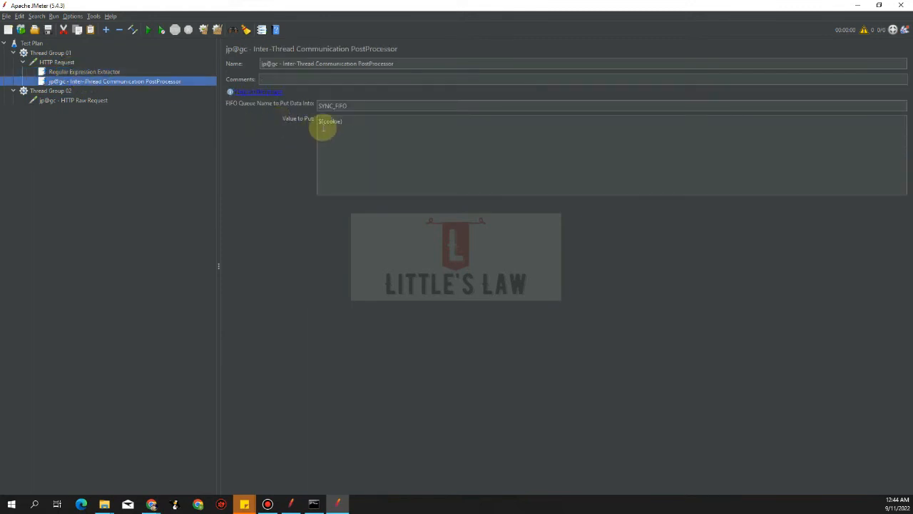
pyautogui.click(56, 64)
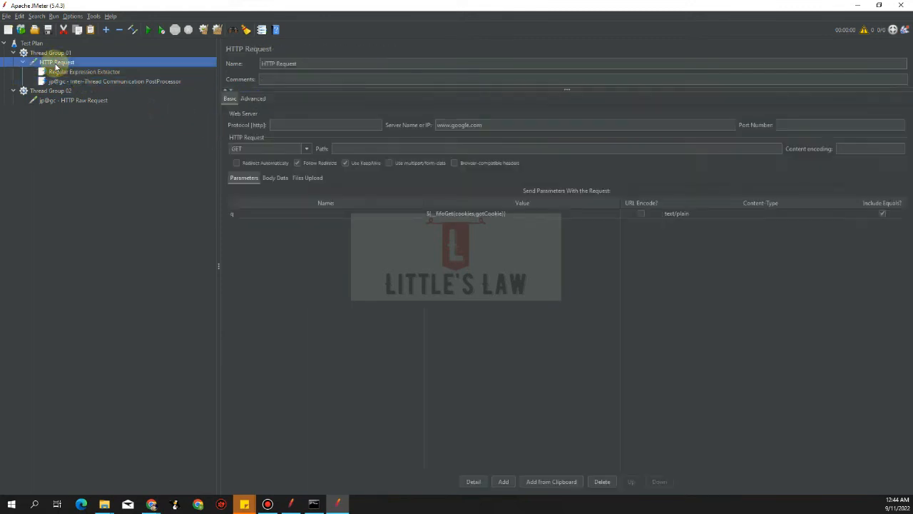
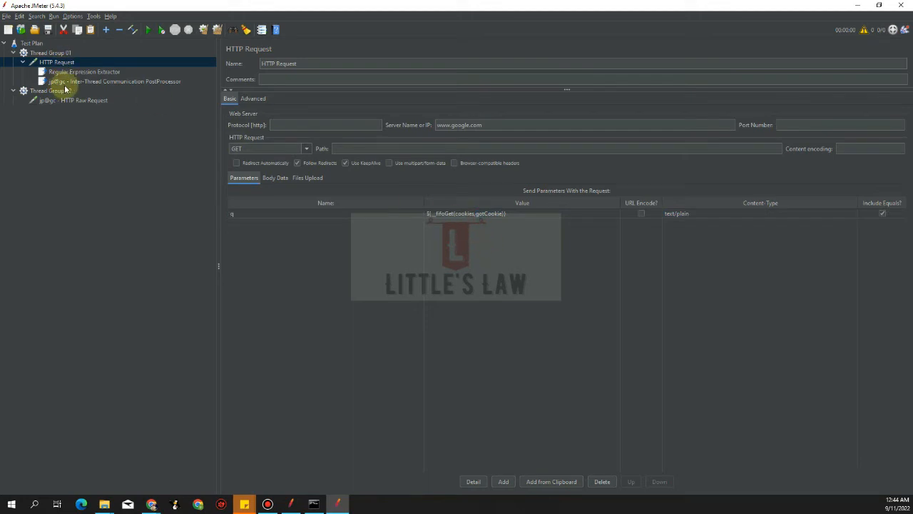
# - Review the raw request's data in Thread Group 02 and the Inter-Thread Communication PostProcessor in Thread Group 01
pyautogui.click(80, 100)
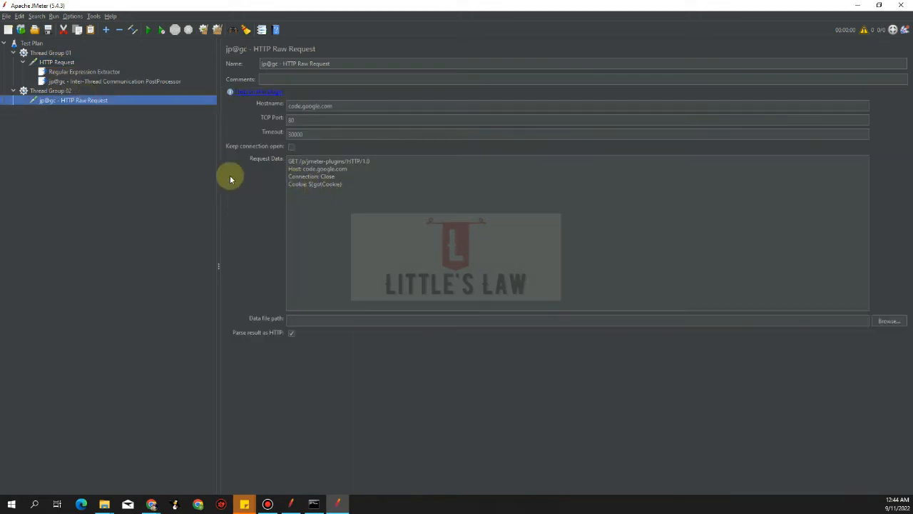
pyautogui.moveTo(349, 185); pyautogui.dragTo(278, 183)
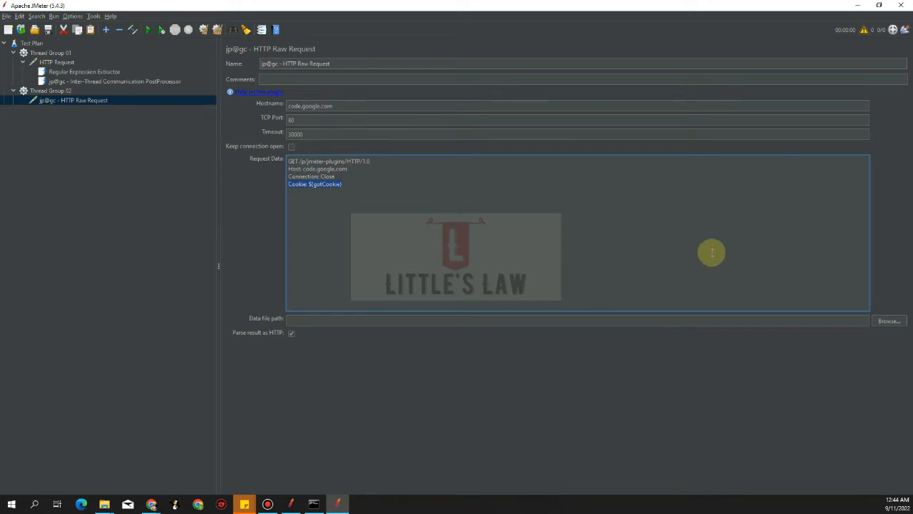
pyautogui.hotkey('alt', 'Tab')
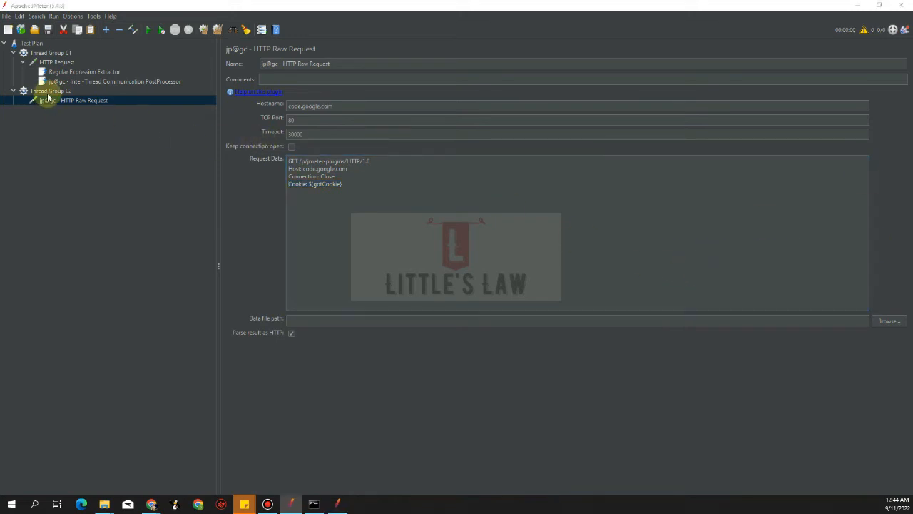
pyautogui.click(116, 81)
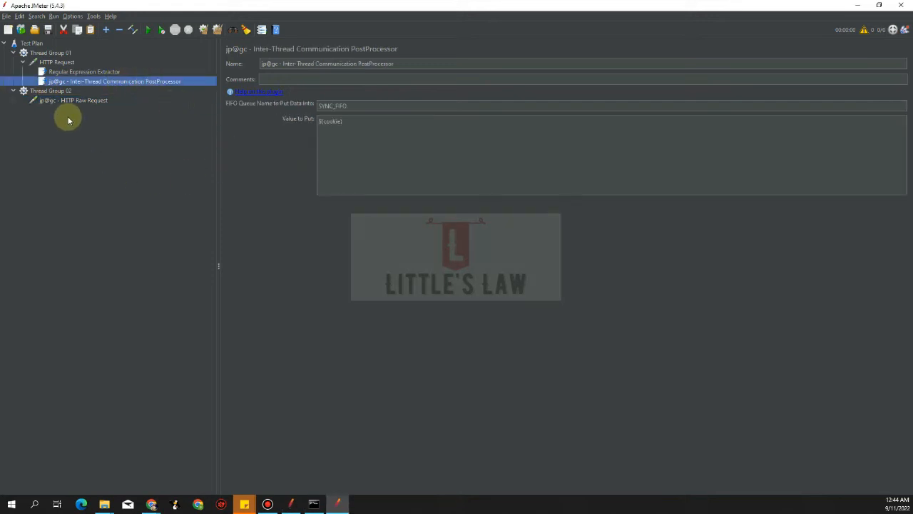
# - Add an Inter-Thread Communication PreProcessor to Thread Group 02
pyautogui.rightClick(57, 93)
pyautogui.moveTo(72, 100)
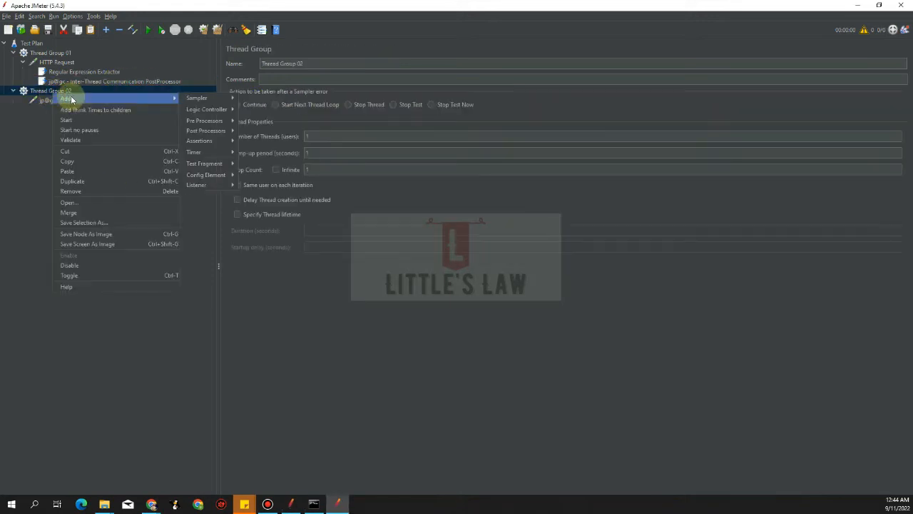
pyautogui.moveTo(205, 100)
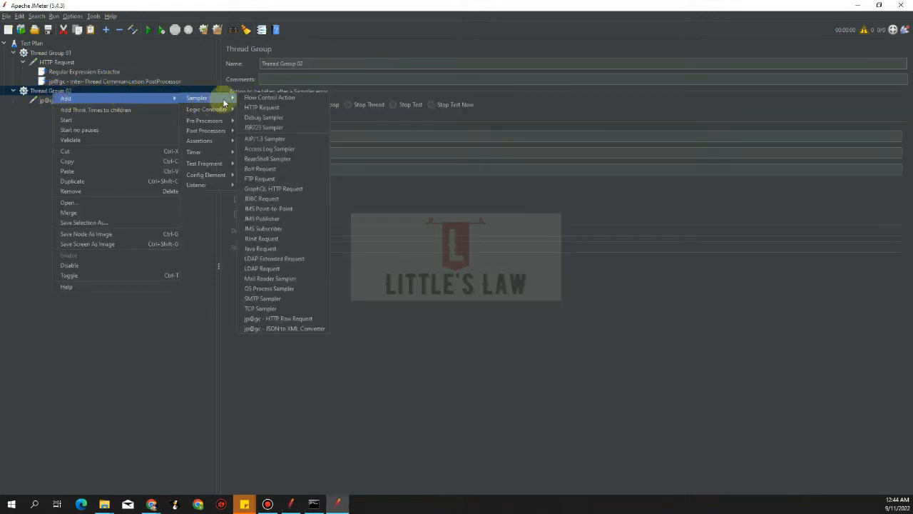
pyautogui.moveTo(211, 121)
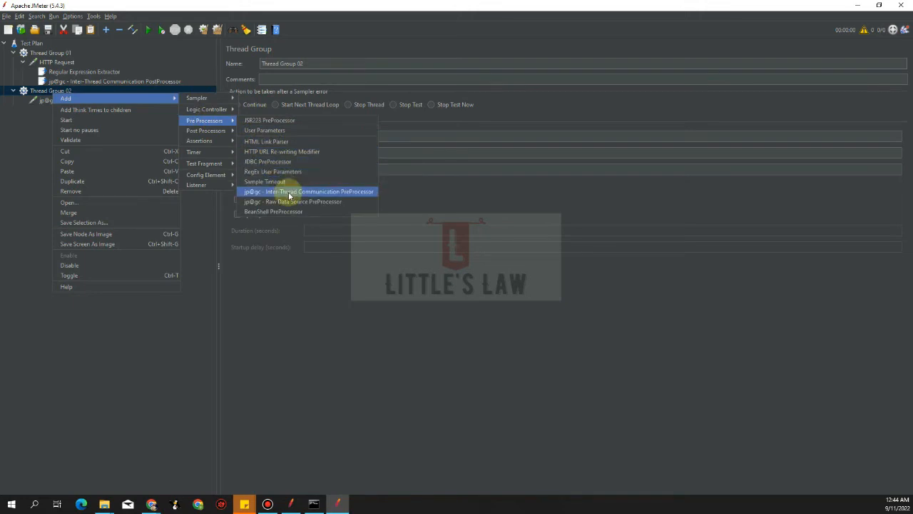
pyautogui.click(289, 193)
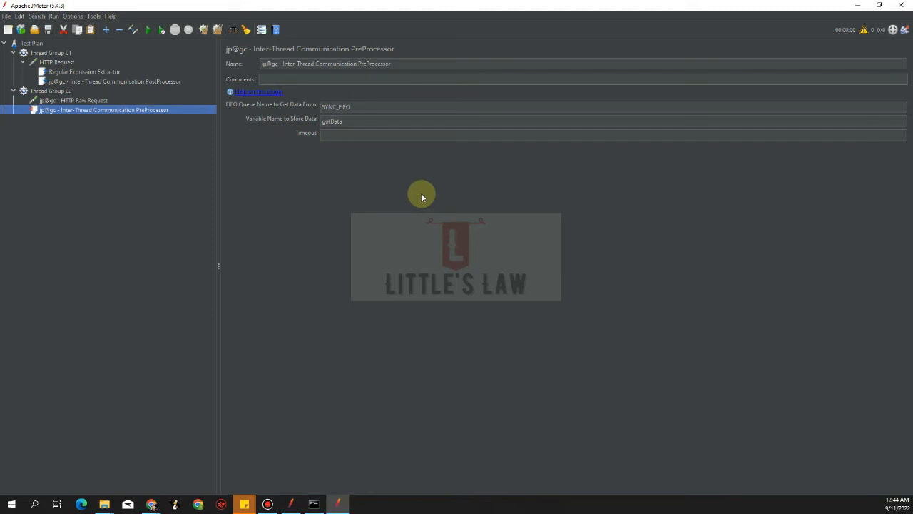
# - Set the pre-processor's variable name to store data to gotCookie
pyautogui.click(357, 122)
pyautogui.moveTo(357, 121); pyautogui.dragTo(258, 115)
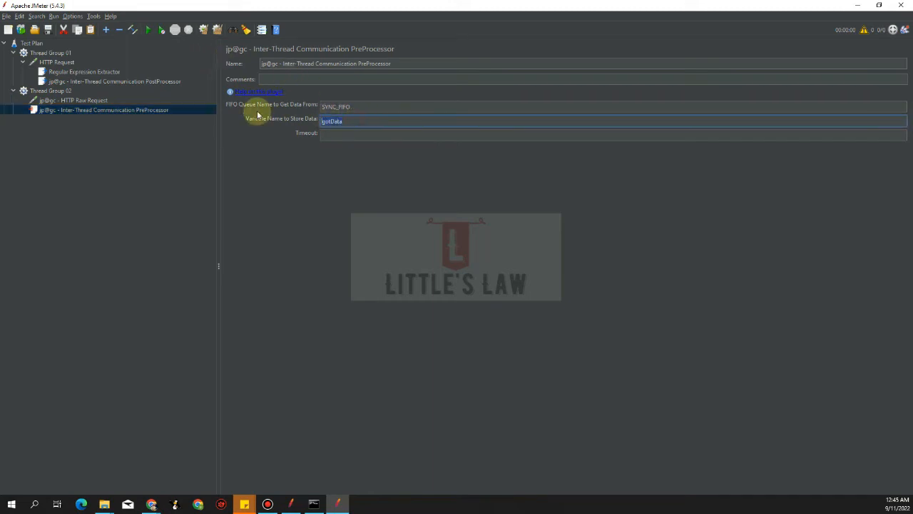
pyautogui.write('gotCookie')
# - Check the raw request's cookie line, then set the pre-processor's timeout to 60
pyautogui.click(79, 101)
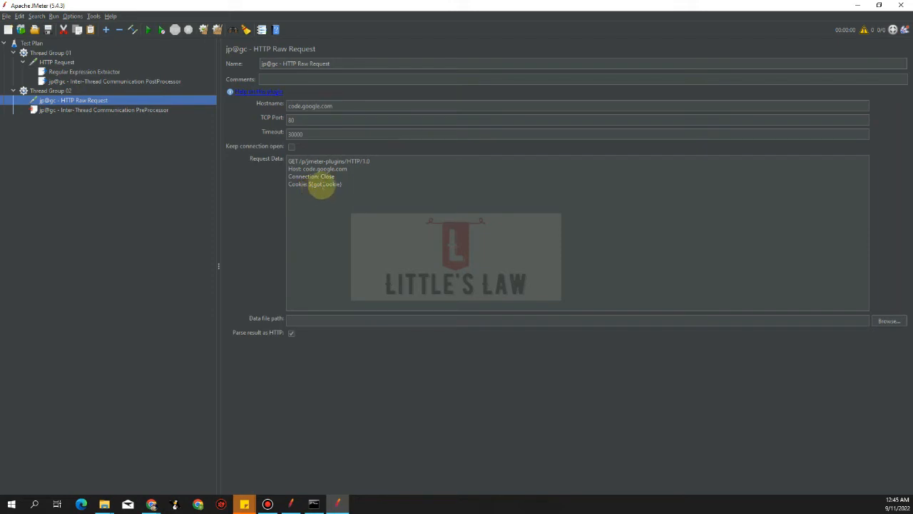
pyautogui.click(321, 185)
pyautogui.click(114, 110)
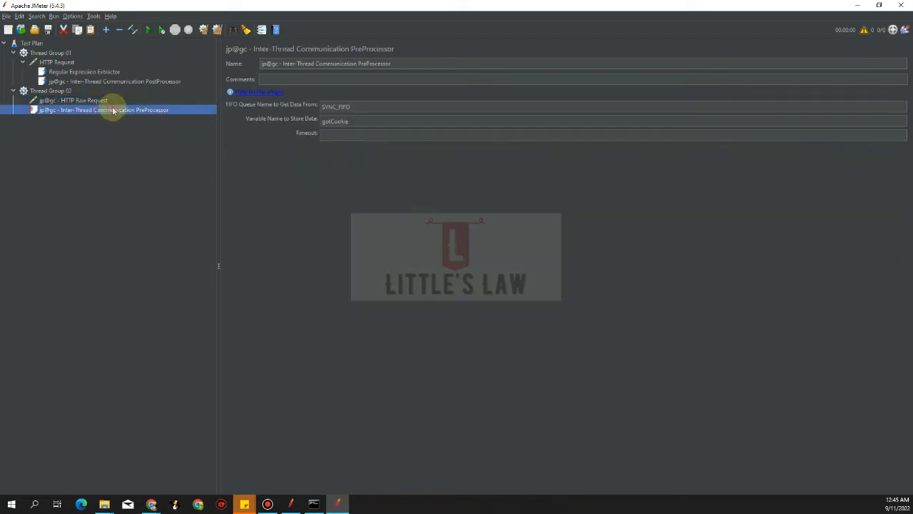
pyautogui.click(371, 138)
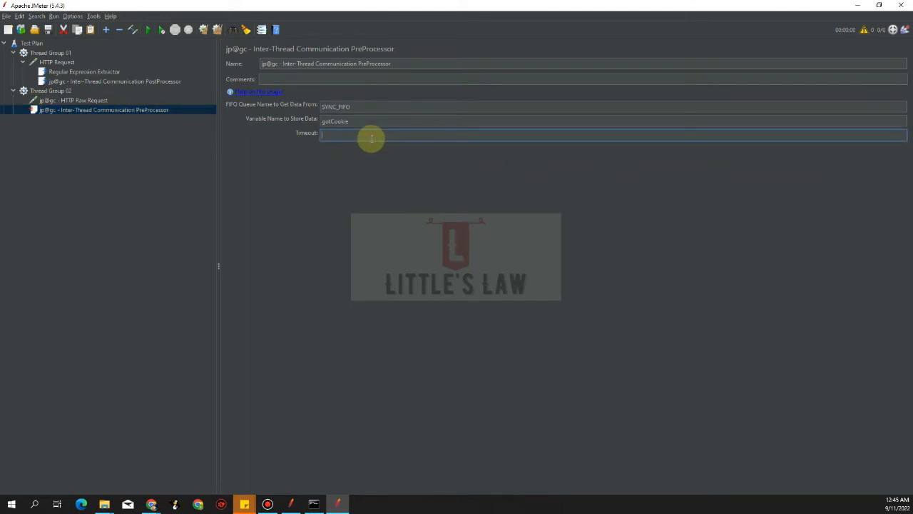
pyautogui.write('60')
pyautogui.click(96, 224)
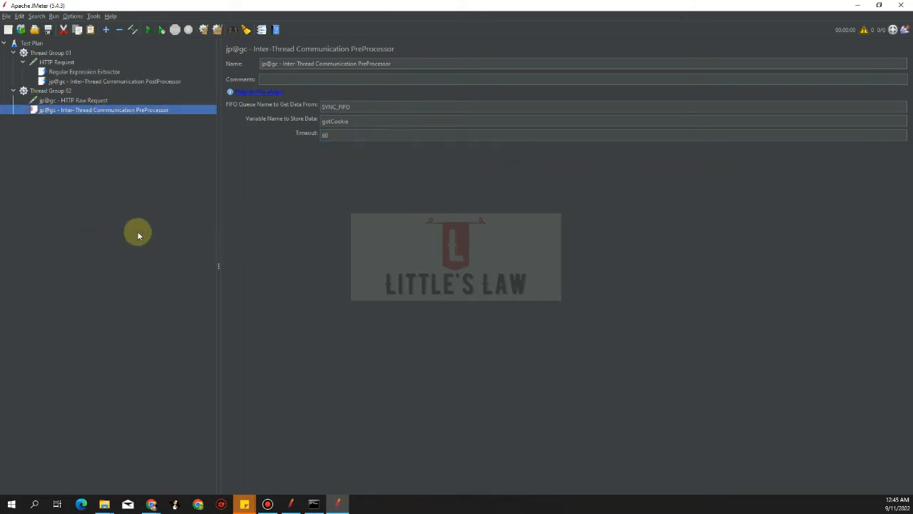
# - Add a View Results Tree listener to the test plan
pyautogui.click(30, 43)
pyautogui.rightClick(34, 43)
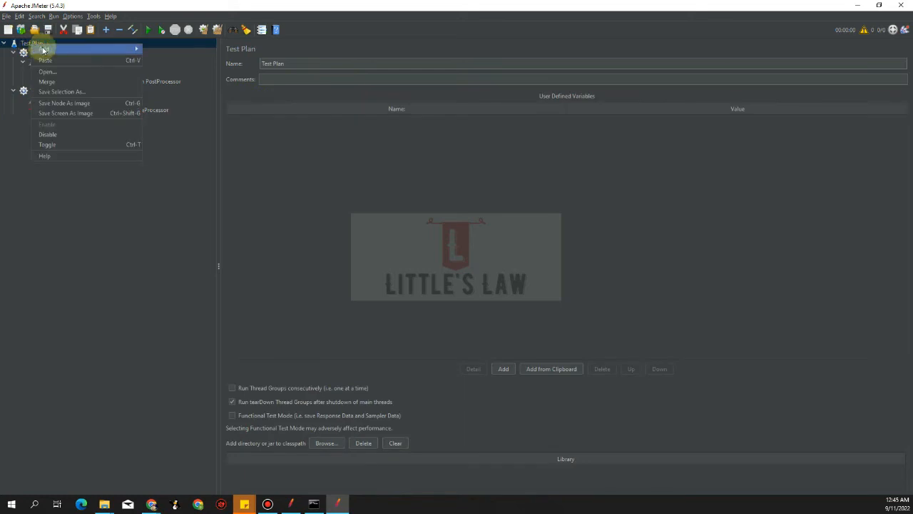
pyautogui.moveTo(42, 48)
pyautogui.moveTo(178, 50)
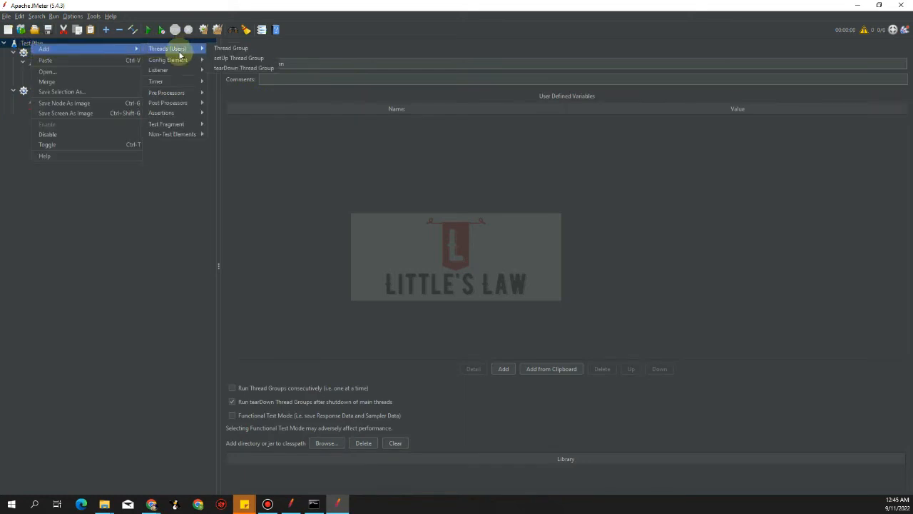
pyautogui.click(223, 75)
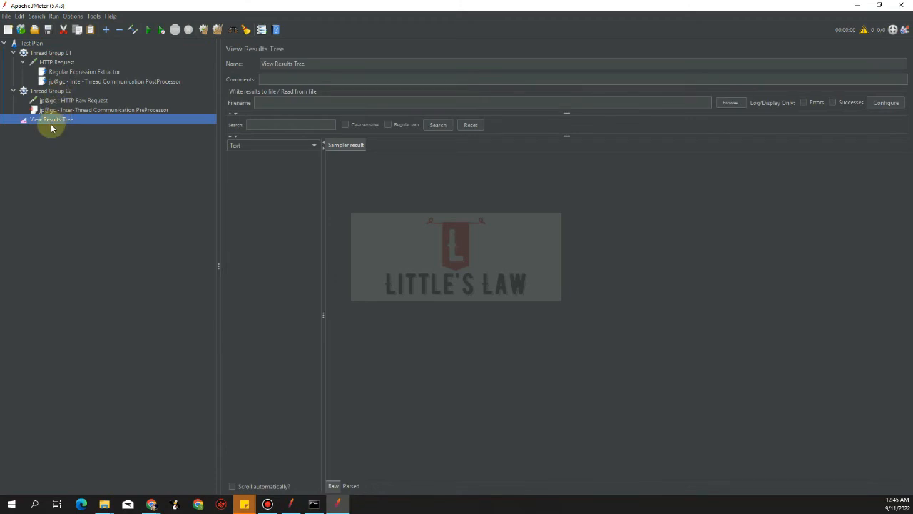
pyautogui.moveTo(461, 6)
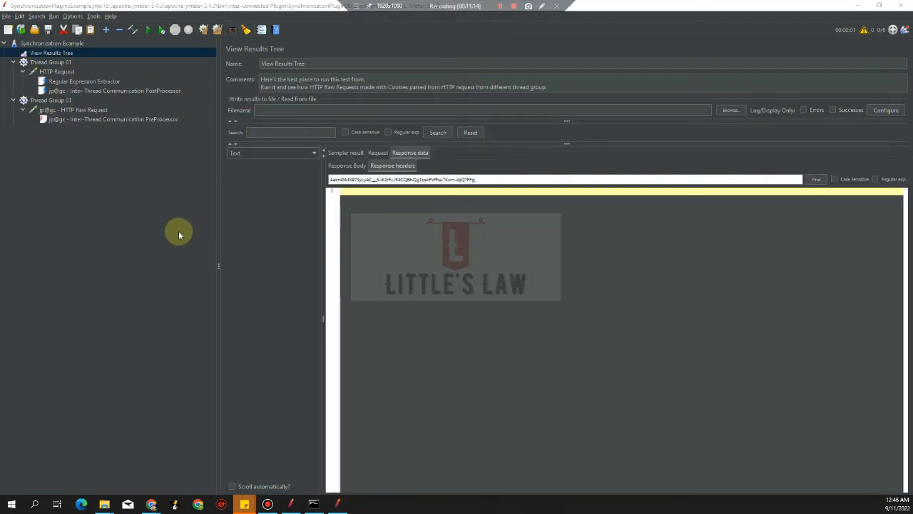
pyautogui.click(114, 212)
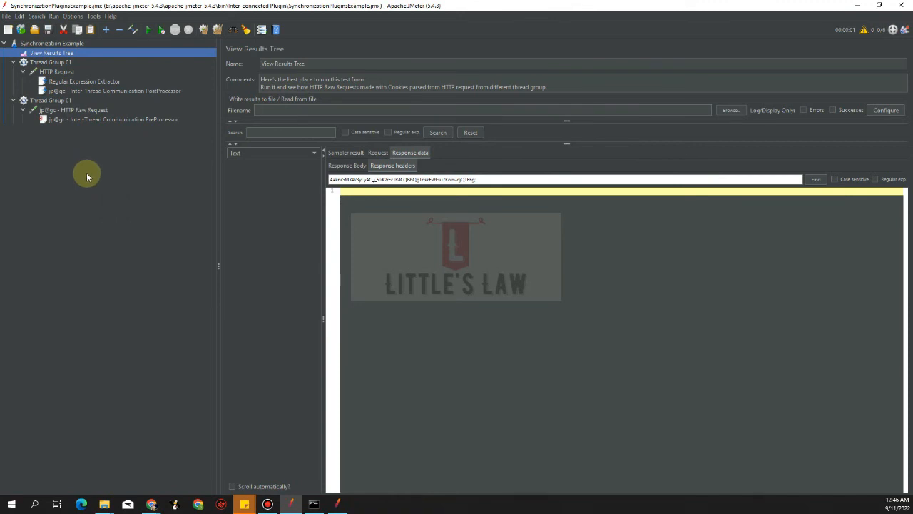
# - Examine Thread Group 01's HTTP Request parameter and Regular Expression Extractor settings in the example plan
pyautogui.click(52, 63)
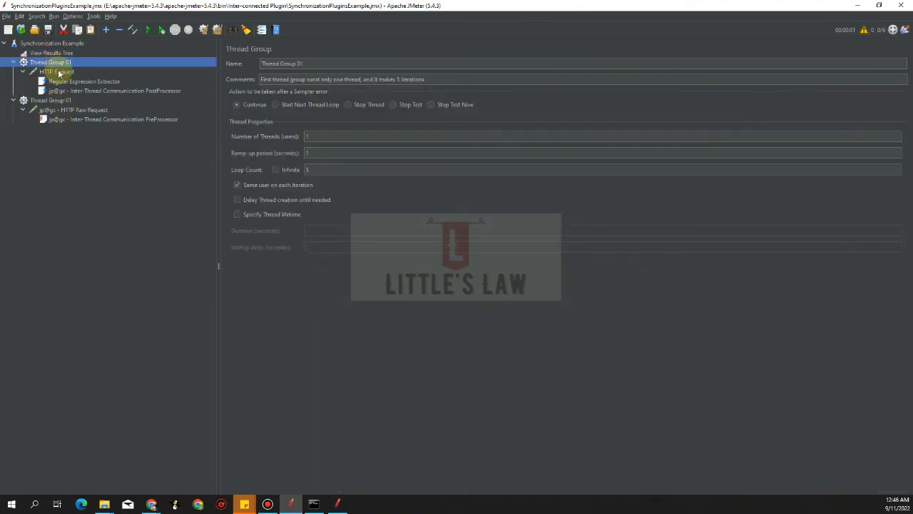
pyautogui.click(59, 74)
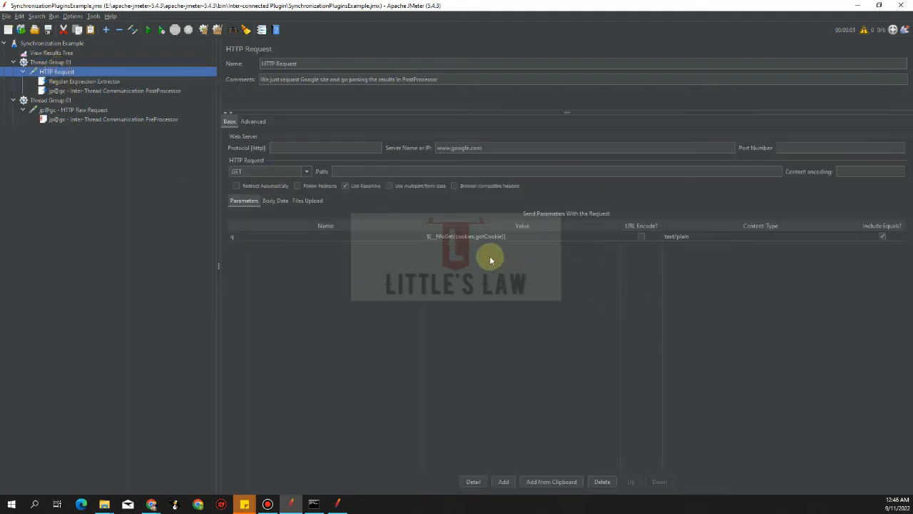
pyautogui.click(493, 238)
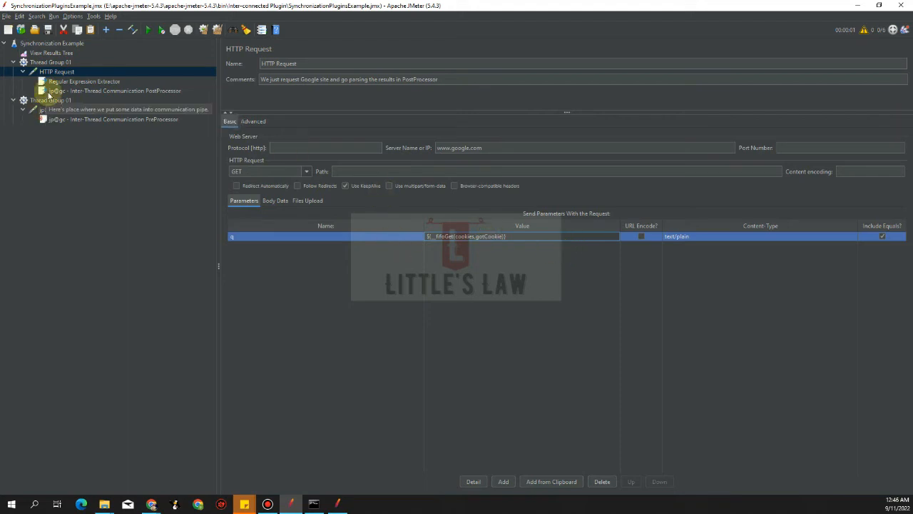
pyautogui.click(69, 82)
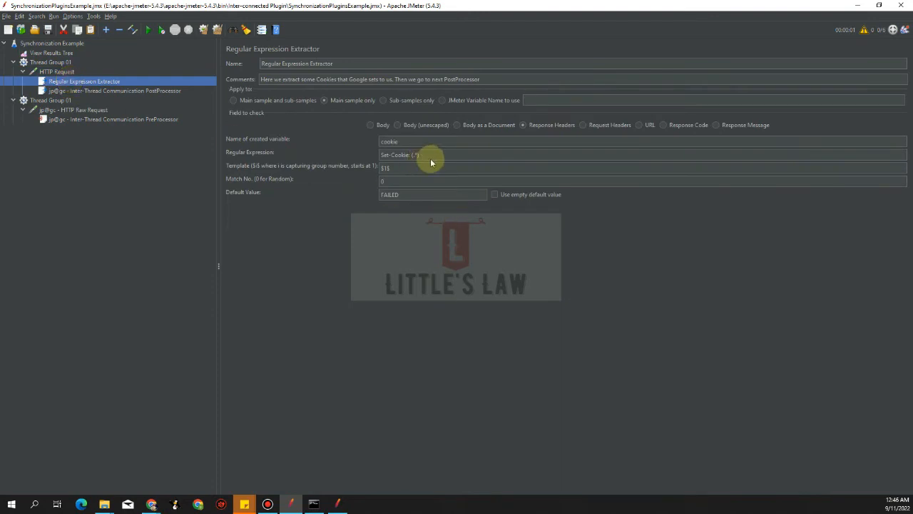
pyautogui.moveTo(428, 155); pyautogui.dragTo(380, 155)
pyautogui.click(100, 91)
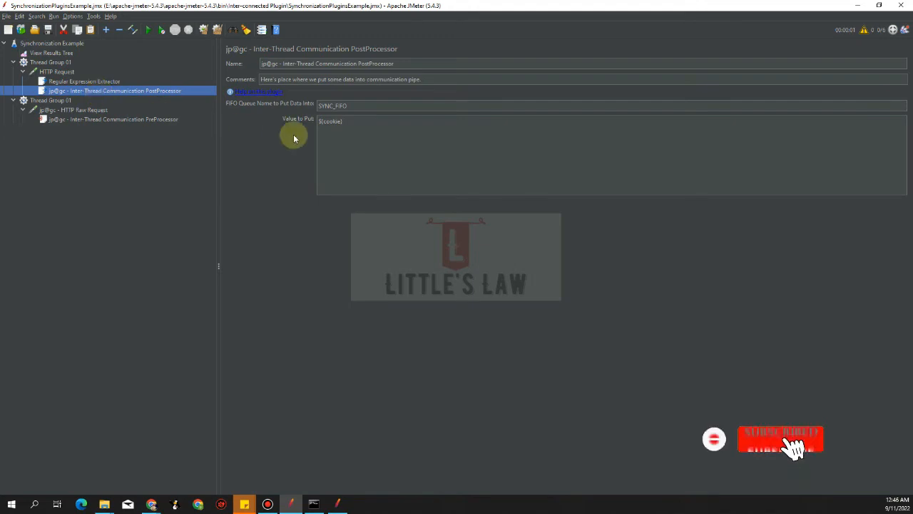
# - Compare the post-processor, pre-processor and HTTP Raw Request data settings across both thread groups
pyautogui.click(90, 120)
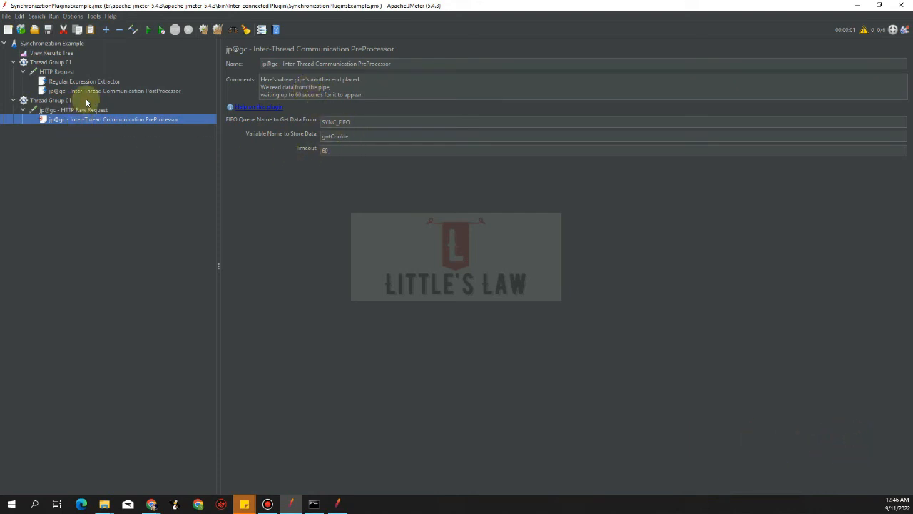
pyautogui.click(95, 92)
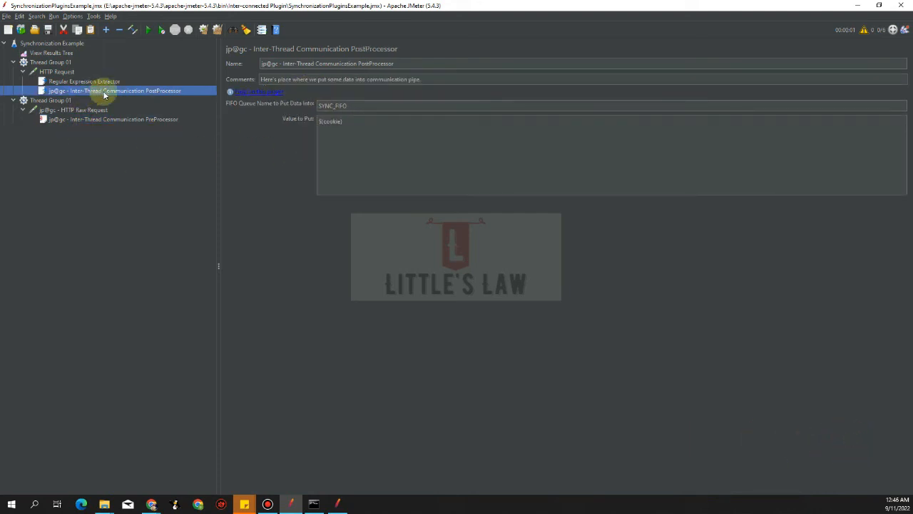
pyautogui.click(106, 119)
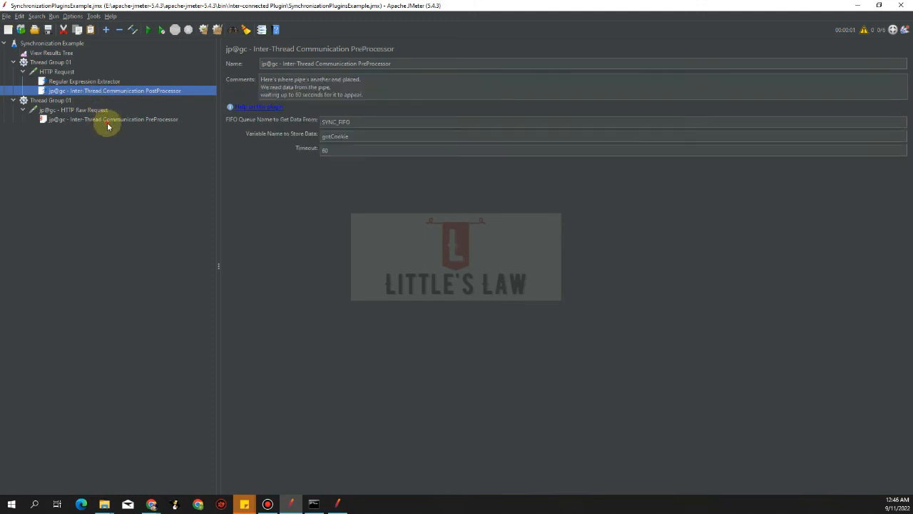
pyautogui.click(72, 110)
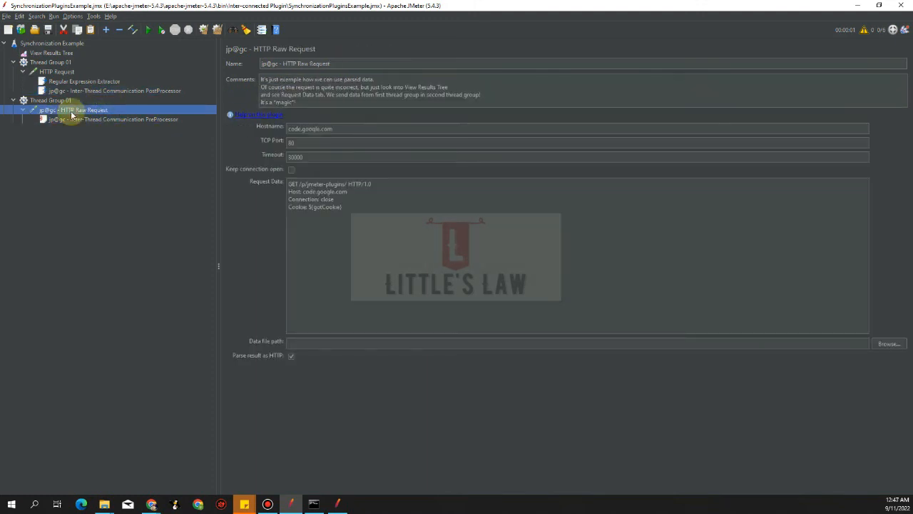
pyautogui.moveTo(363, 211); pyautogui.dragTo(249, 193)
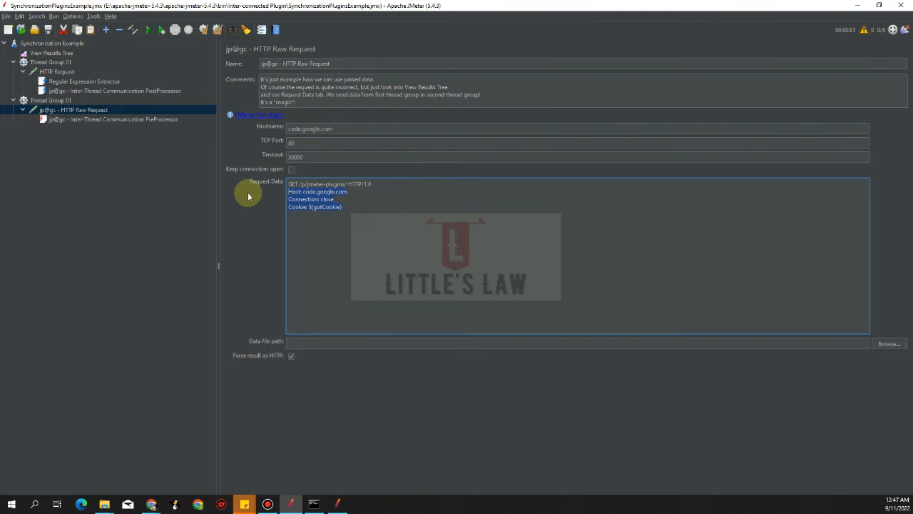
pyautogui.click(356, 213)
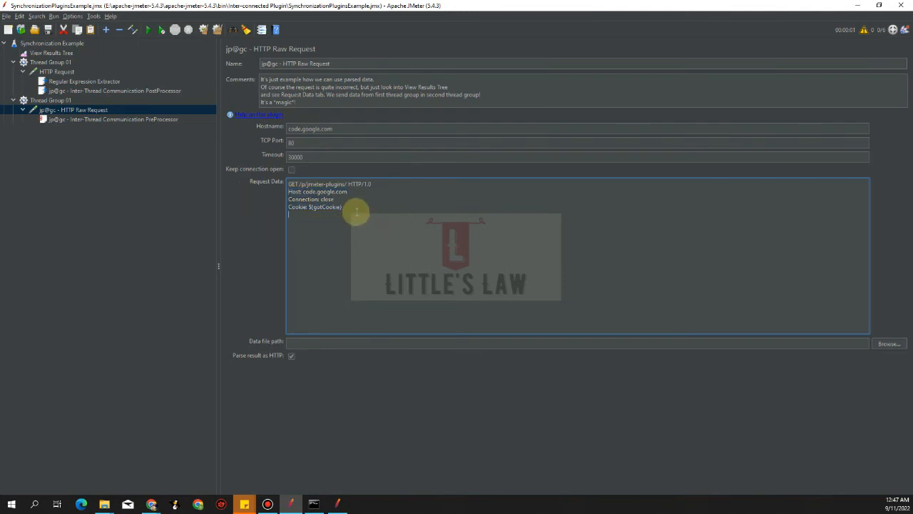
pyautogui.moveTo(356, 213); pyautogui.dragTo(265, 194)
pyautogui.click(102, 198)
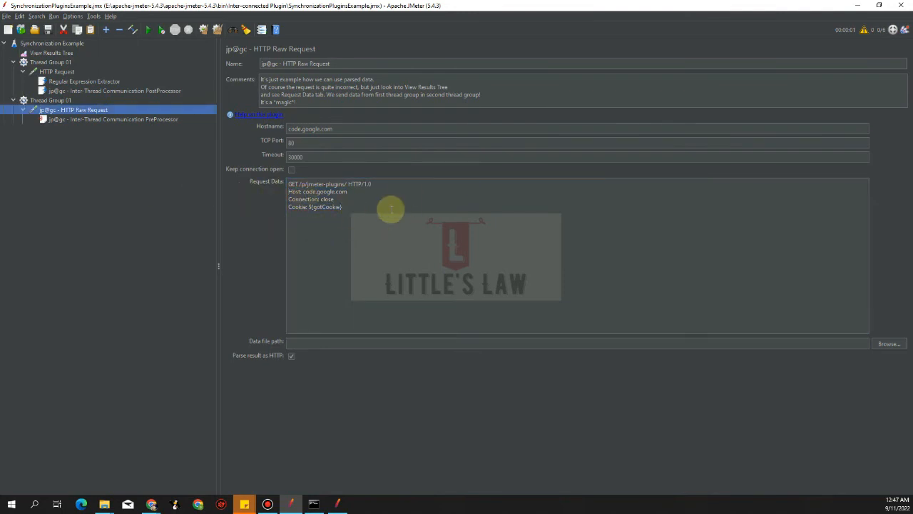
pyautogui.moveTo(391, 209); pyautogui.dragTo(266, 177)
pyautogui.click(158, 211)
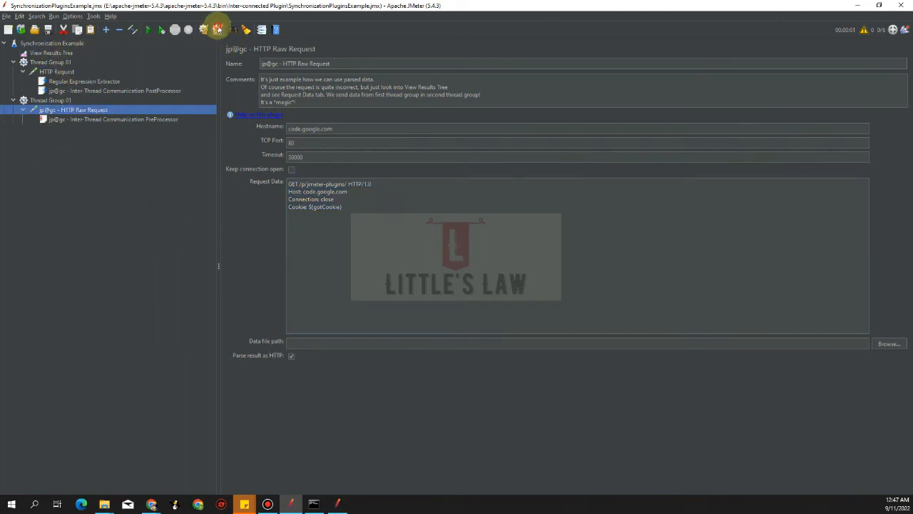
# - Examine the thread counts of both thread groups
pyautogui.click(47, 62)
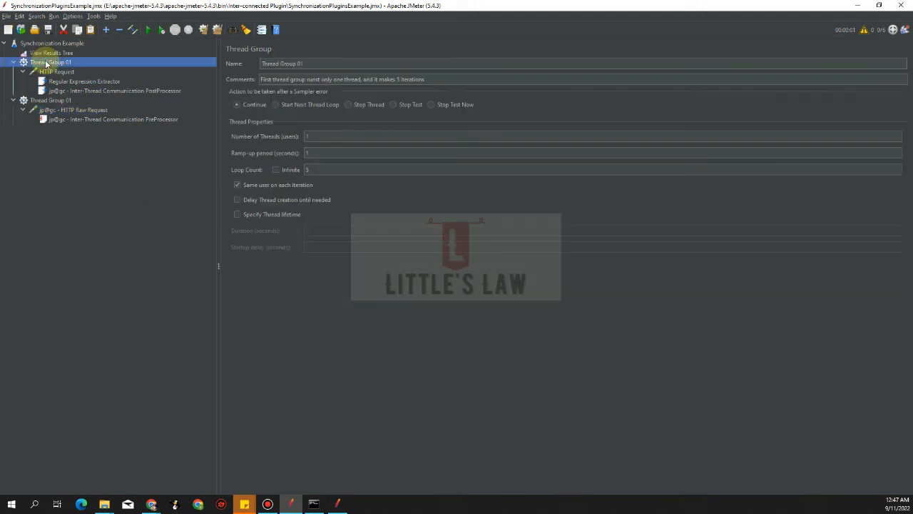
pyautogui.click(316, 135)
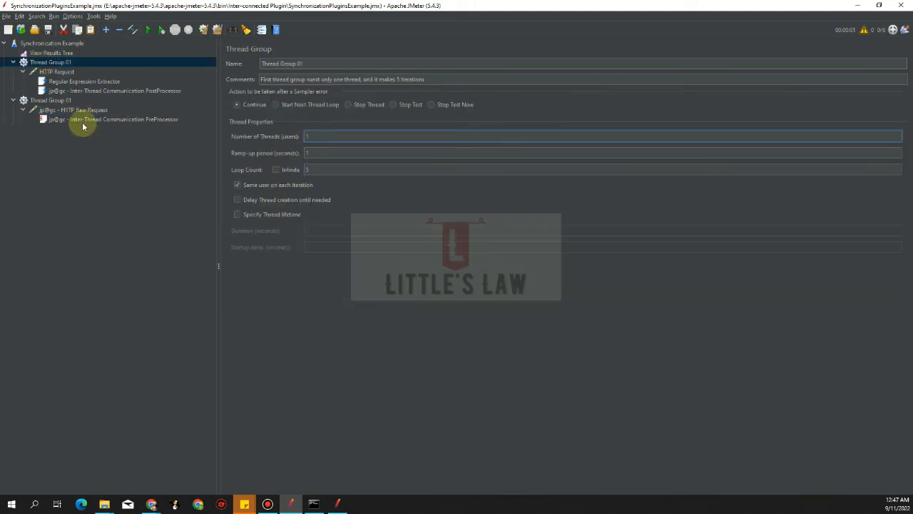
pyautogui.click(54, 101)
pyautogui.click(320, 134)
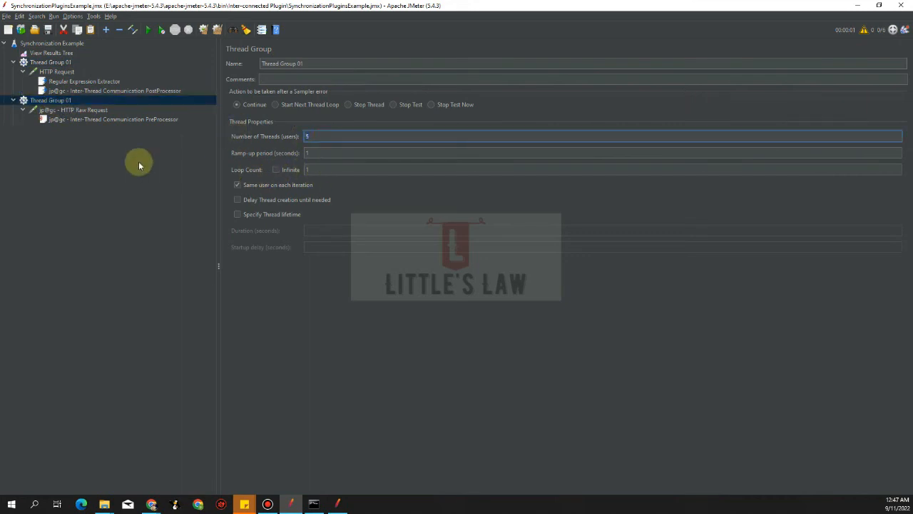
# - Run the test and open View Results Tree to inspect the results
pyautogui.click(149, 30)
pyautogui.click(51, 52)
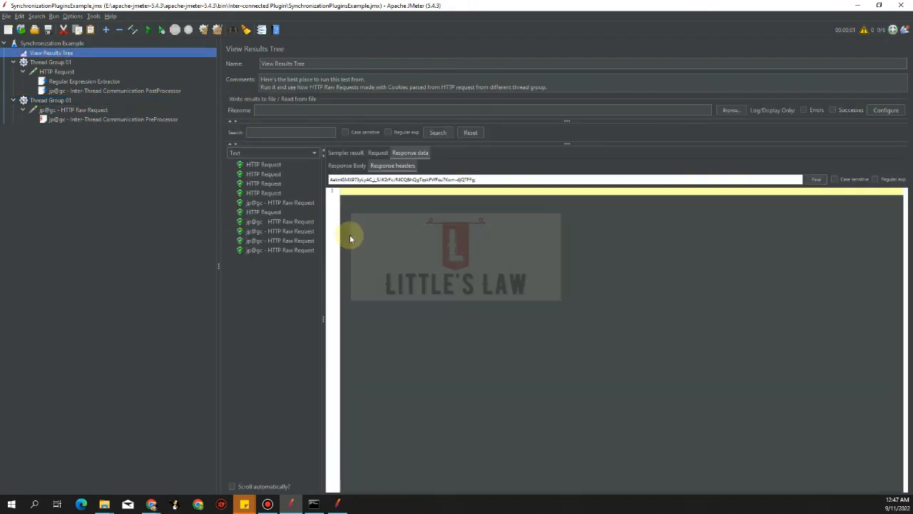
# - Compare the first HTTP Request sample's request with the HTTP Request sampler's server name and query parameter
pyautogui.click(262, 164)
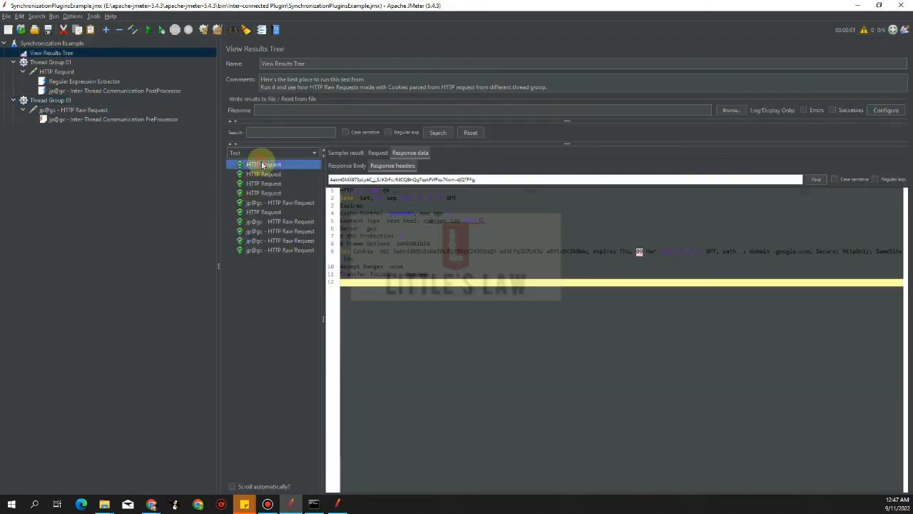
pyautogui.click(378, 151)
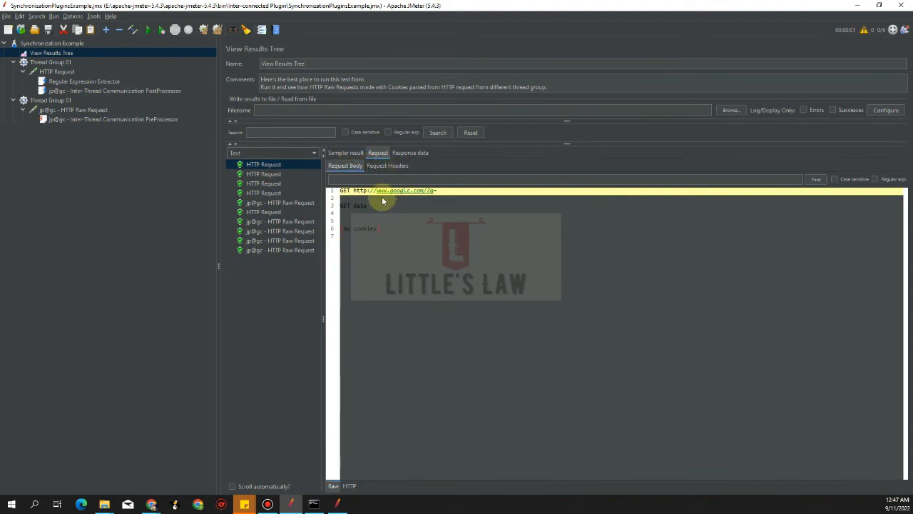
pyautogui.click(55, 71)
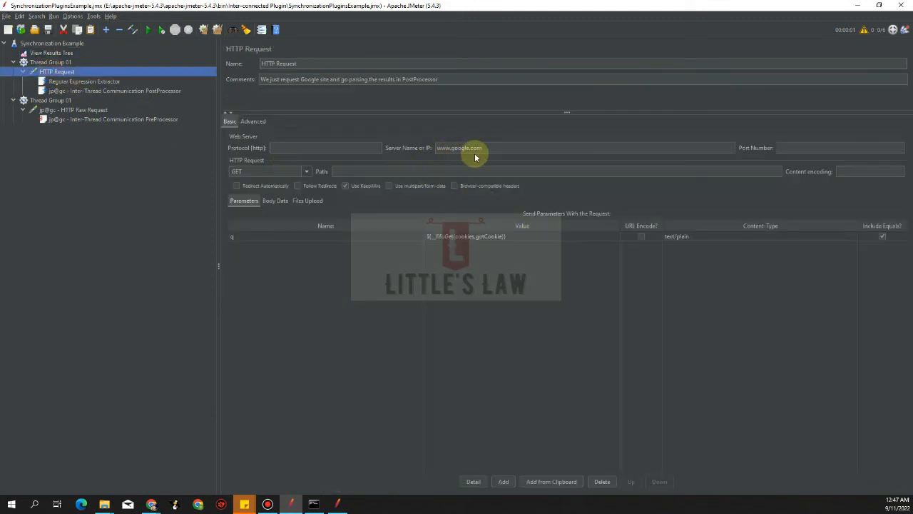
pyautogui.moveTo(486, 151); pyautogui.dragTo(403, 148)
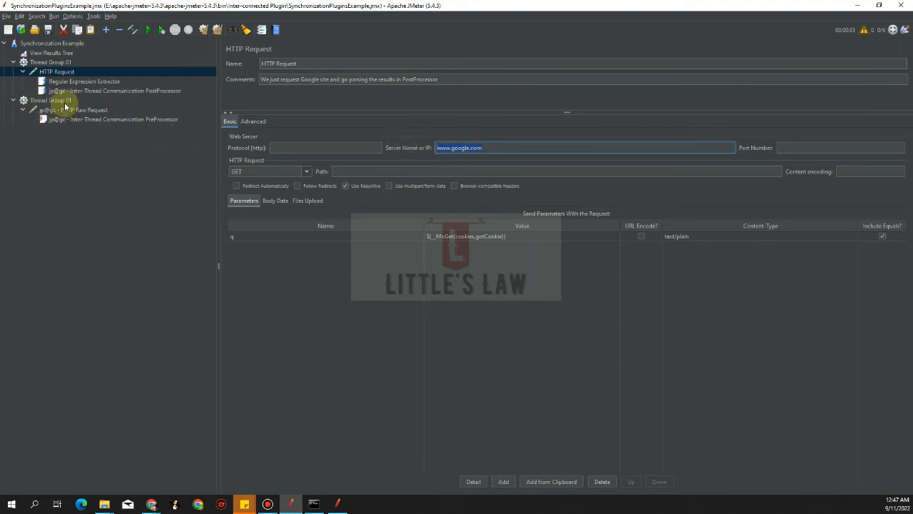
pyautogui.click(49, 53)
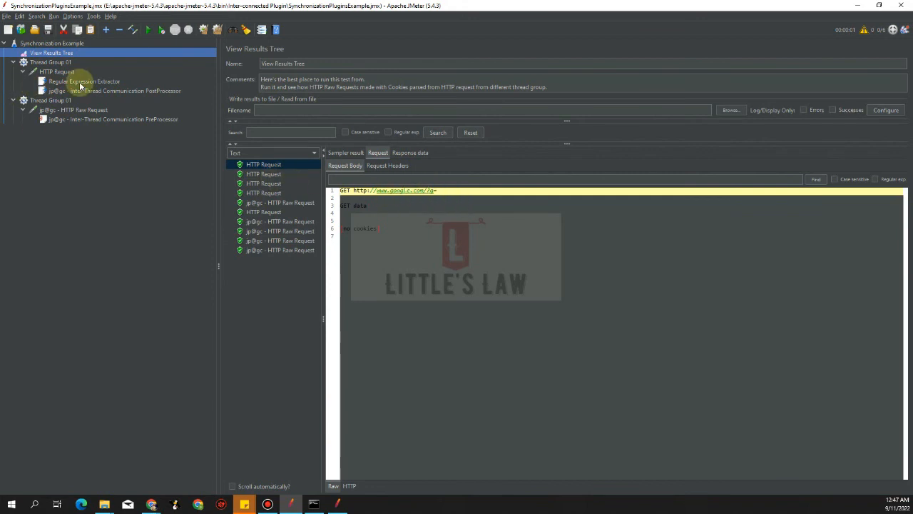
pyautogui.click(59, 71)
pyautogui.click(262, 239)
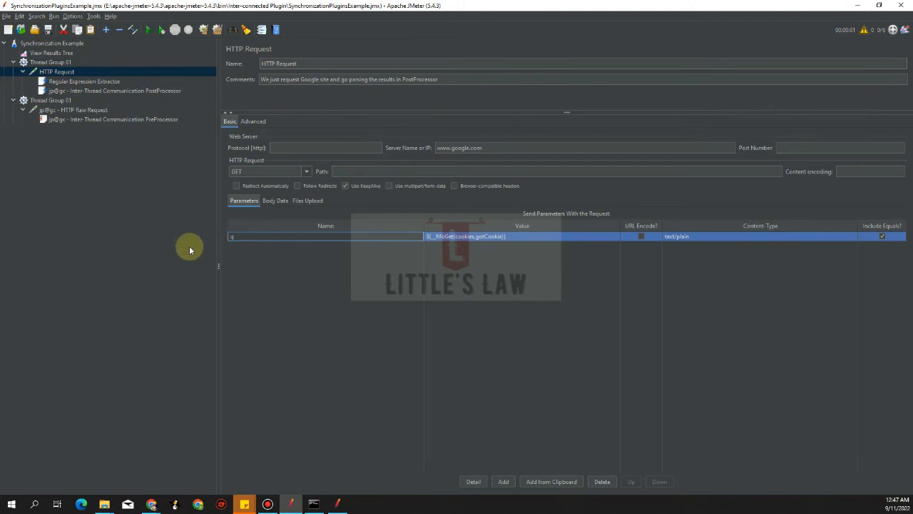
pyautogui.doubleClick(244, 240)
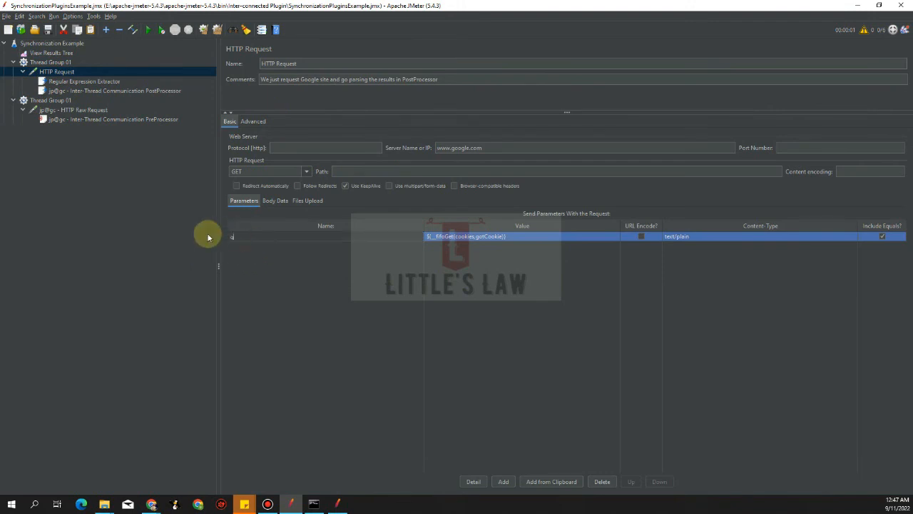
pyautogui.click(61, 54)
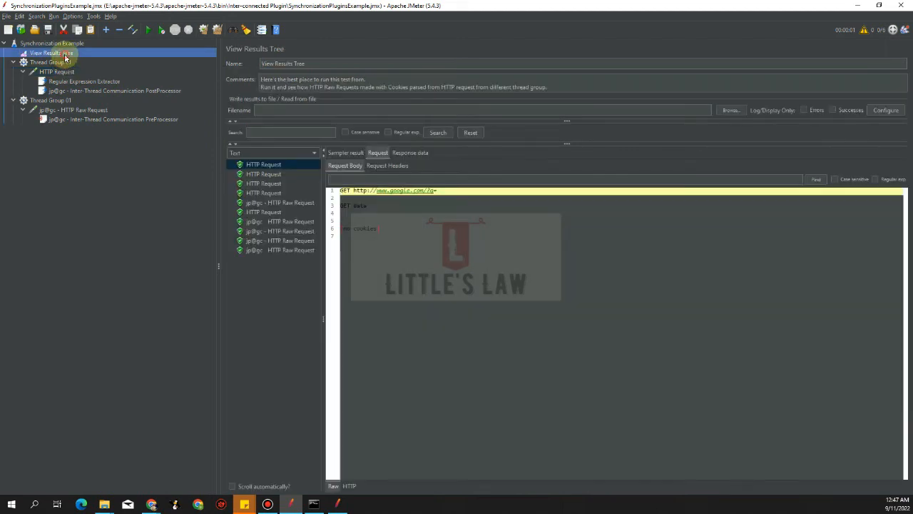
# - Examine the first HTTP Request sample's response headers and body, focusing on the Set-Cookie header line
pyautogui.click(413, 153)
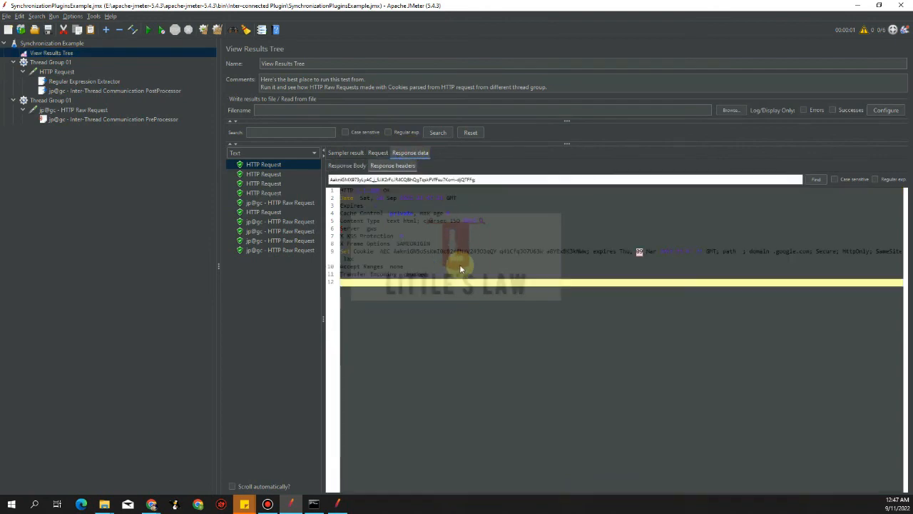
pyautogui.click(357, 166)
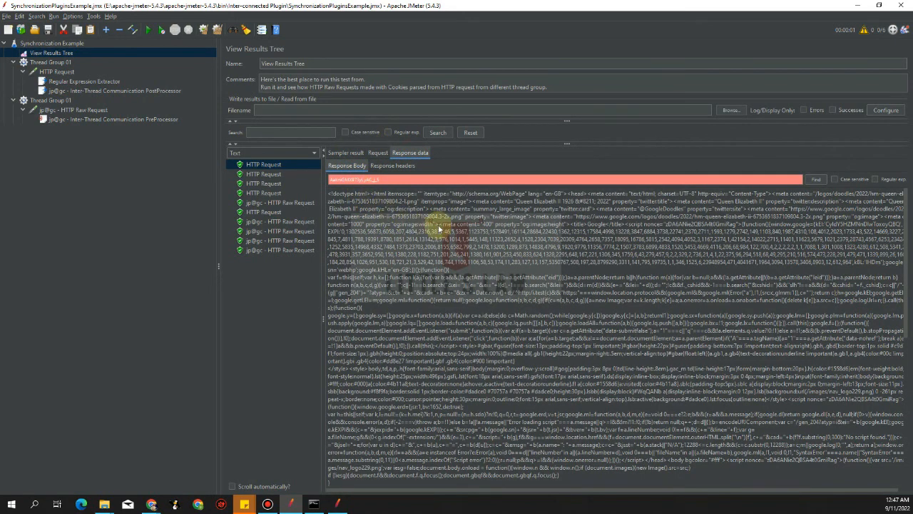
pyautogui.click(420, 182)
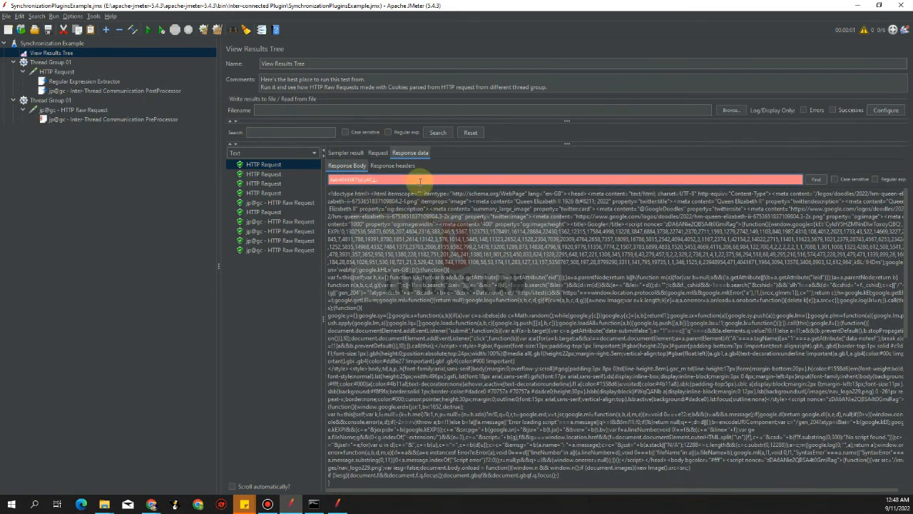
pyautogui.click(393, 166)
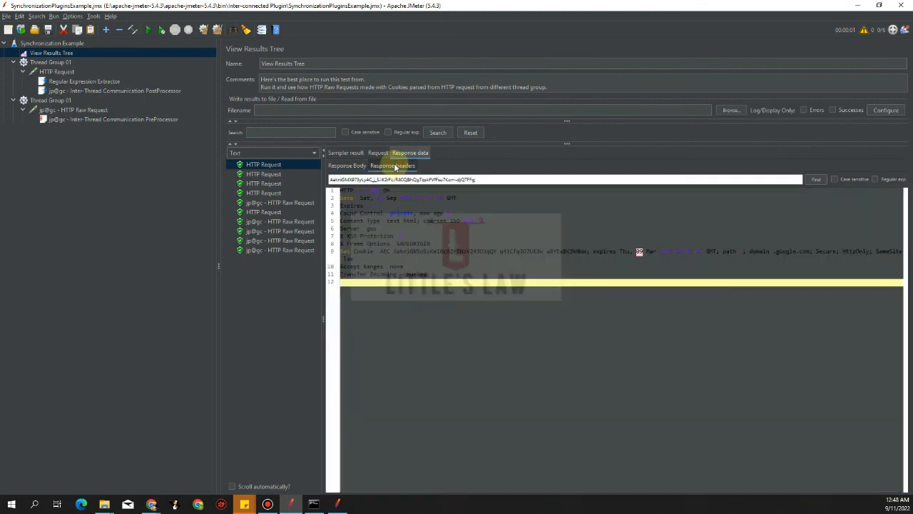
pyautogui.click(395, 253)
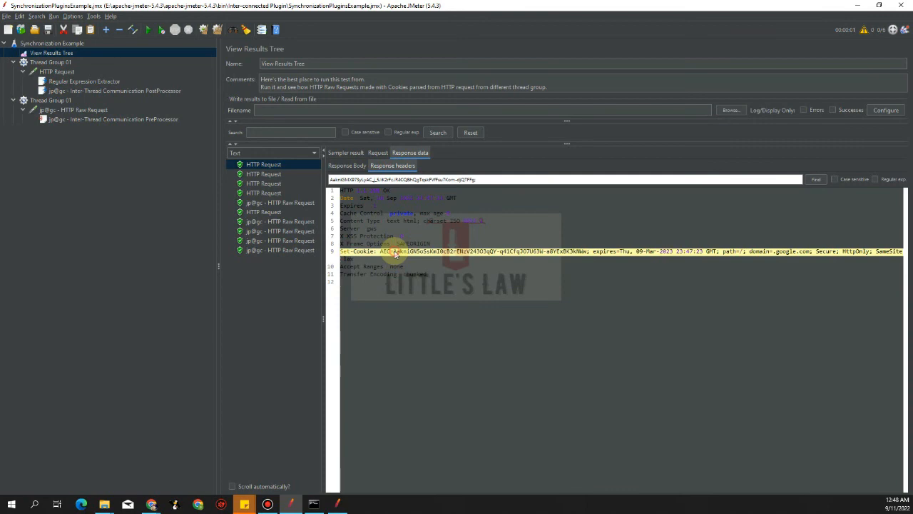
pyautogui.click(355, 165)
pyautogui.click(384, 166)
pyautogui.click(393, 253)
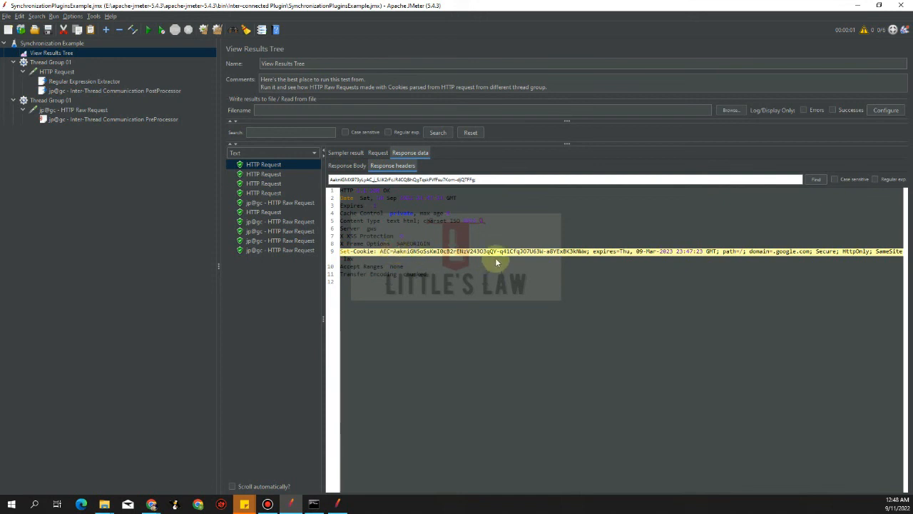
# - Compare the first HTTP Raw Request sample's request body cookie against the HTTP Request's response headers
pyautogui.click(274, 203)
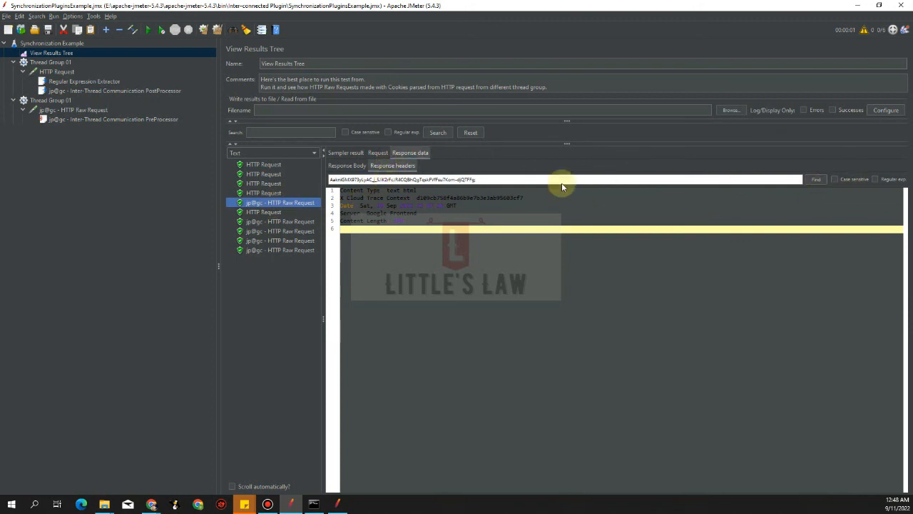
pyautogui.click(377, 153)
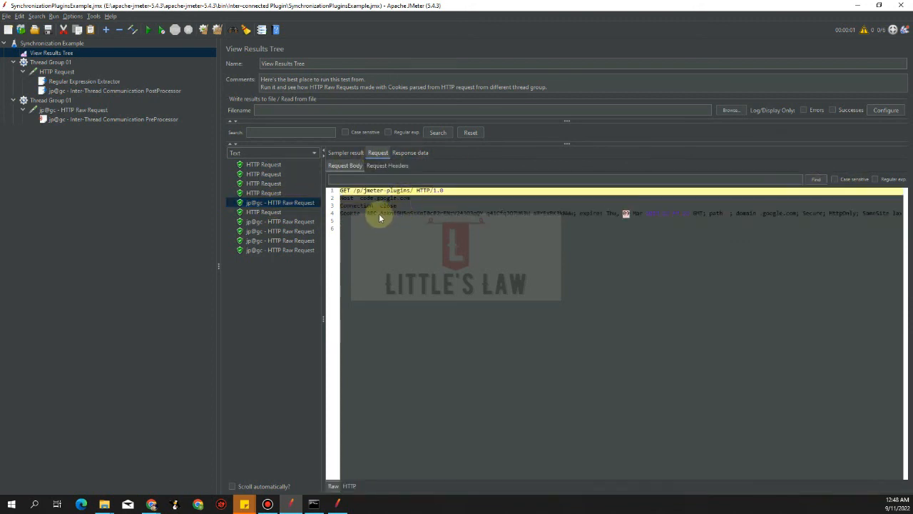
pyautogui.click(272, 166)
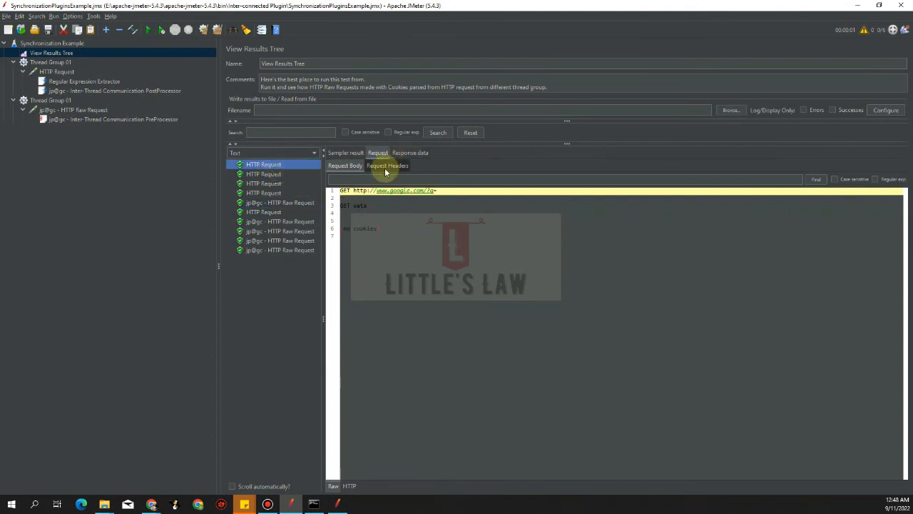
pyautogui.click(386, 165)
pyautogui.click(407, 153)
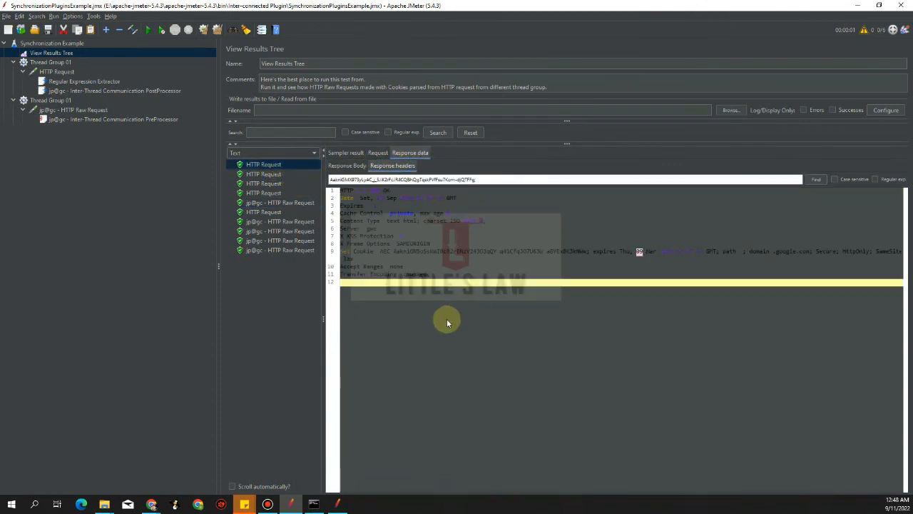
pyautogui.click(578, 253)
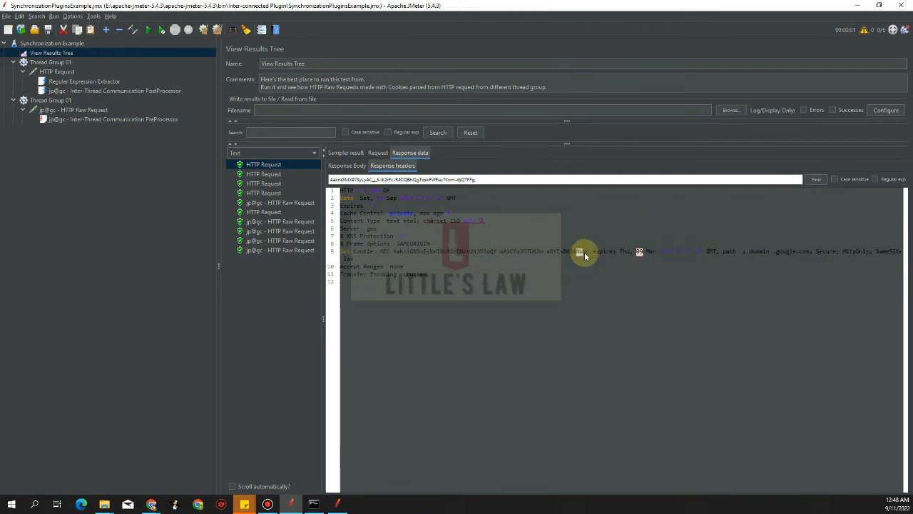
pyautogui.click(282, 205)
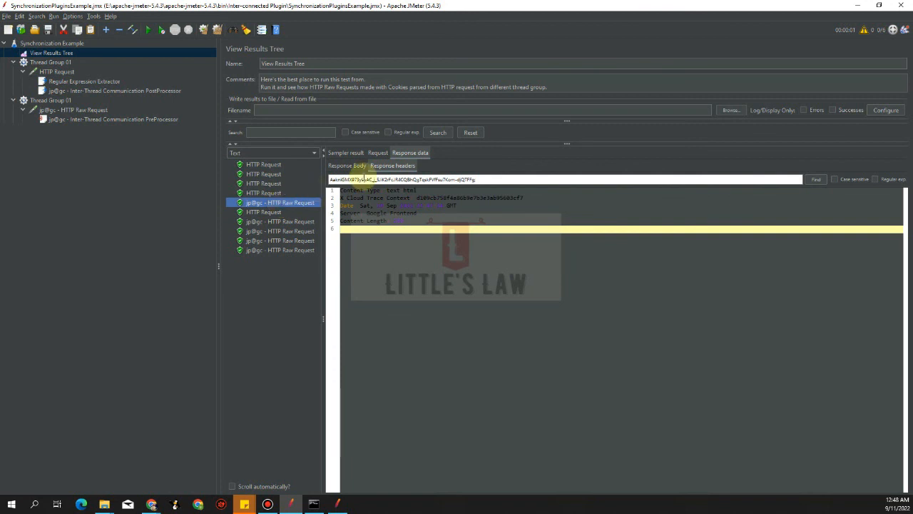
# - Rename the second thread group to Thread Group 02
pyautogui.click(62, 101)
pyautogui.click(306, 65)
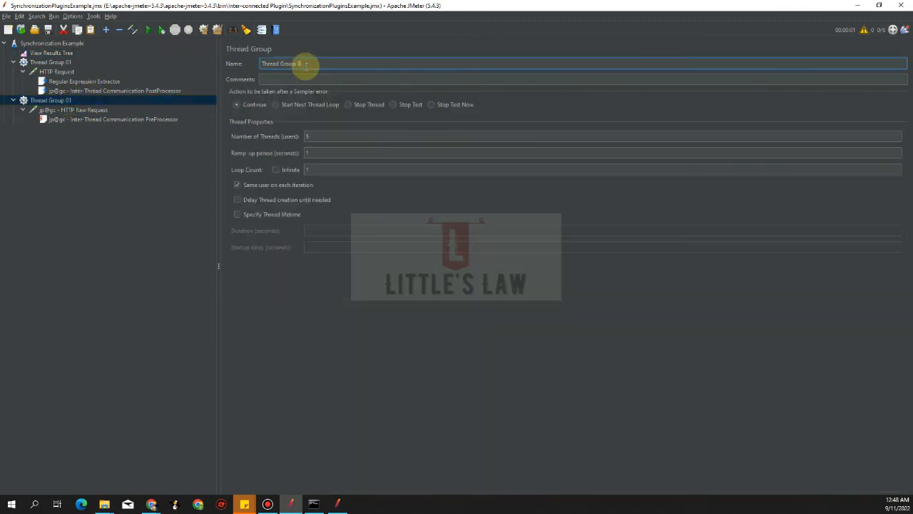
pyautogui.press('BackSpace')
pyautogui.write('2')
pyautogui.click(75, 110)
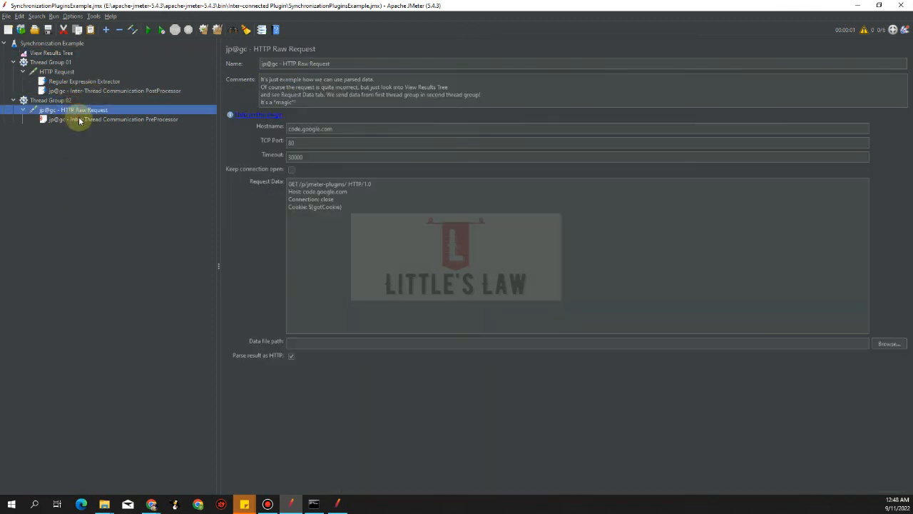
# - Check the raw request's Cookie line against the first HTTP Request's Set-Cookie value and Thread Group 01 settings
pyautogui.click(51, 53)
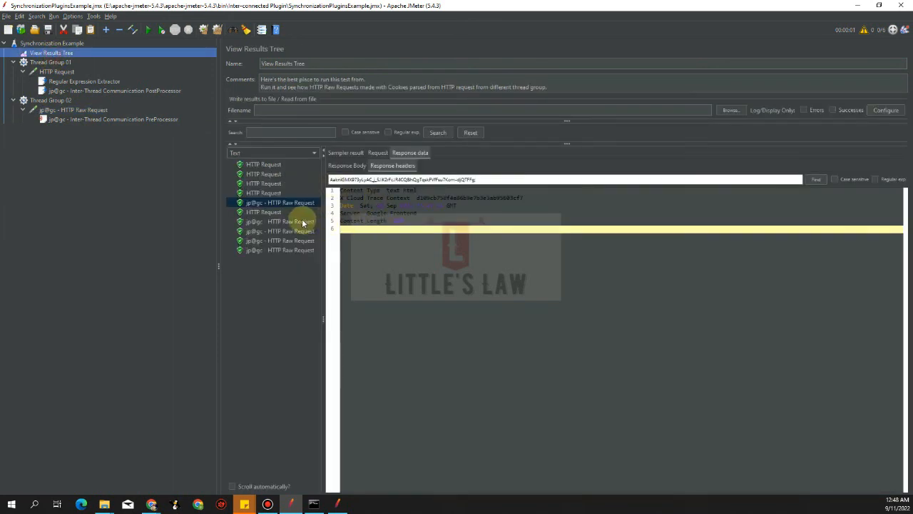
pyautogui.click(373, 154)
pyautogui.click(357, 165)
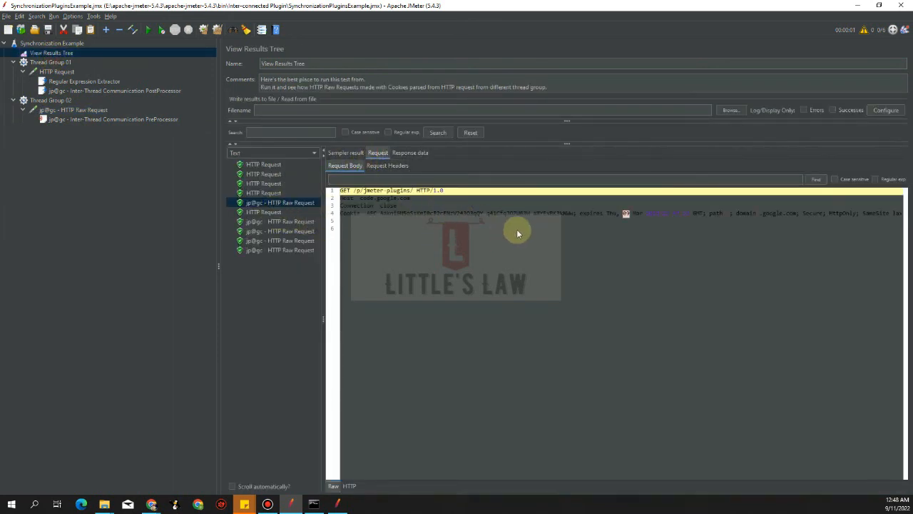
pyautogui.moveTo(563, 211); pyautogui.dragTo(571, 215)
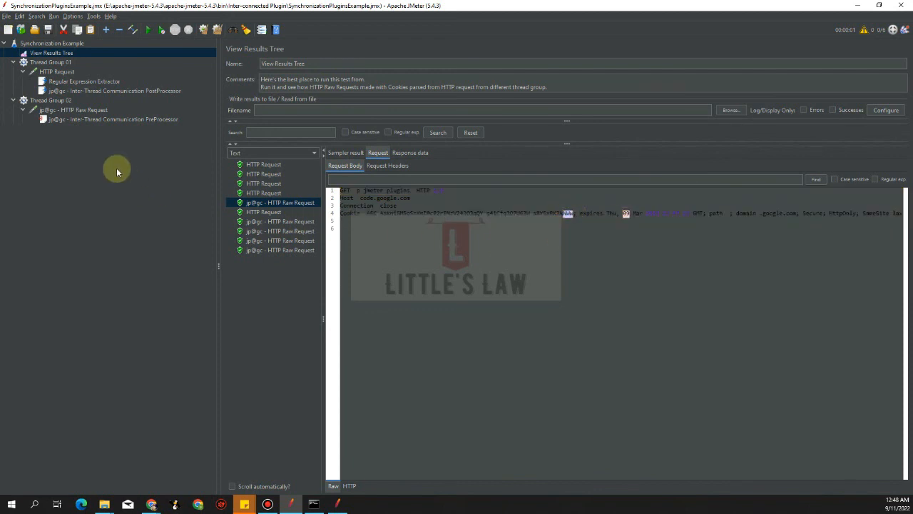
pyautogui.click(61, 63)
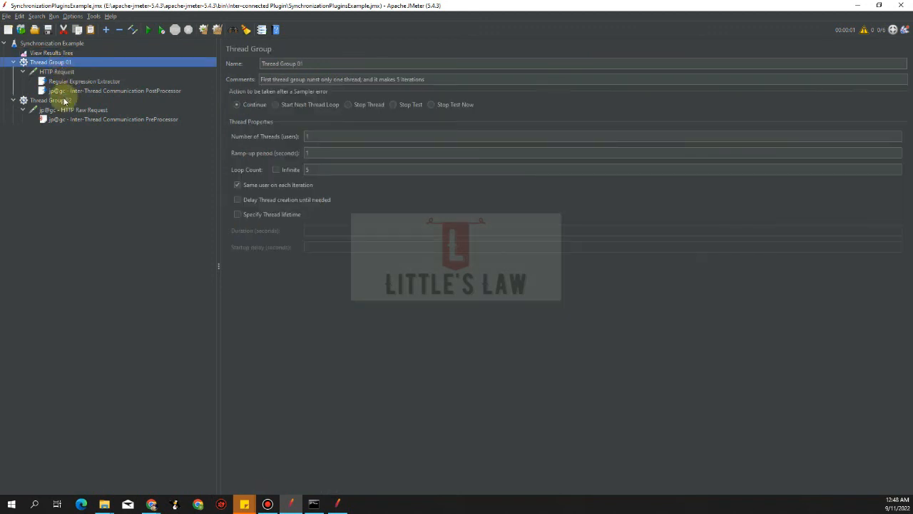
pyautogui.click(52, 53)
pyautogui.click(261, 165)
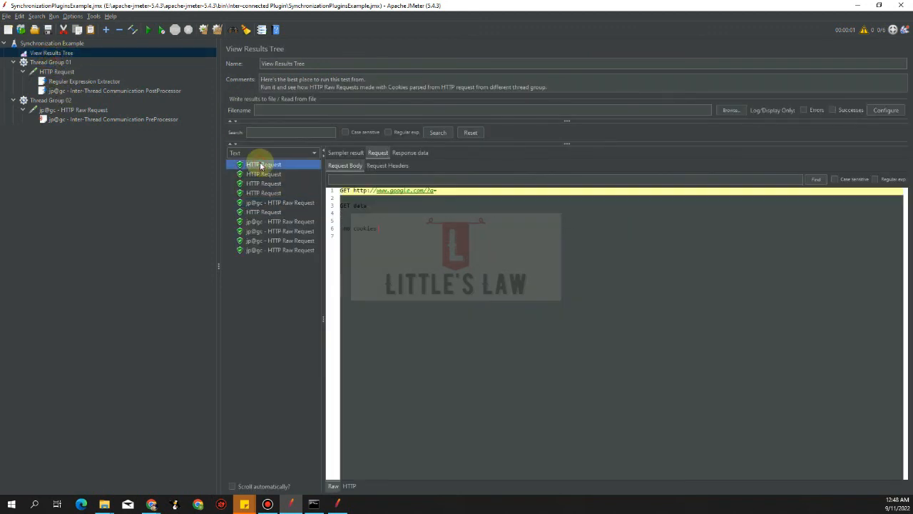
pyautogui.click(410, 153)
pyautogui.click(401, 164)
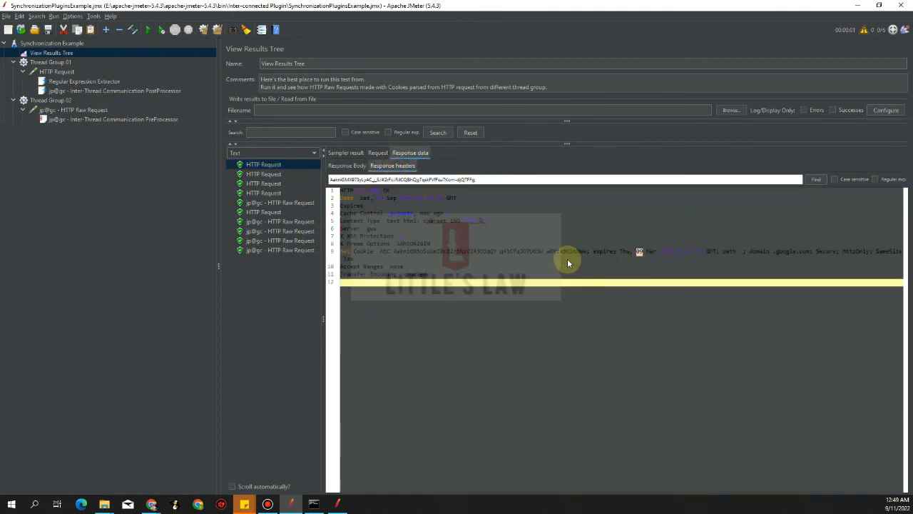
pyautogui.moveTo(573, 252); pyautogui.dragTo(584, 256)
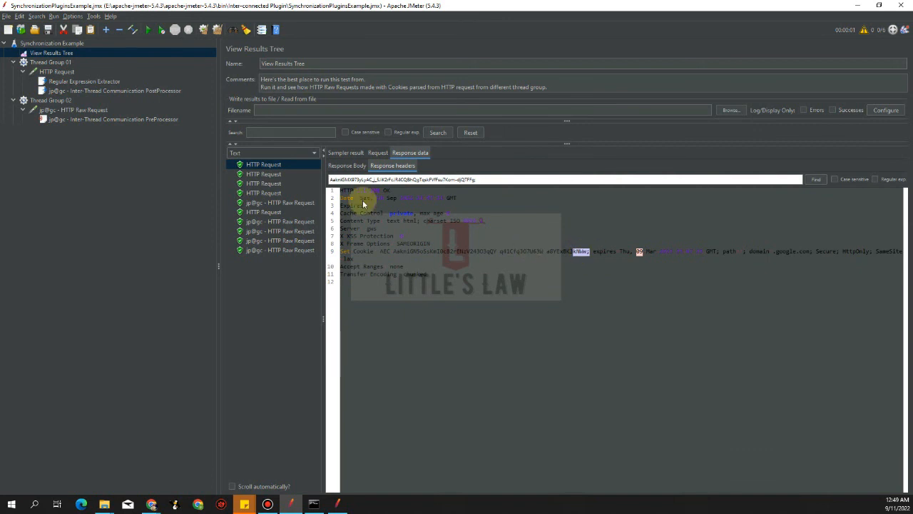
pyautogui.click(285, 202)
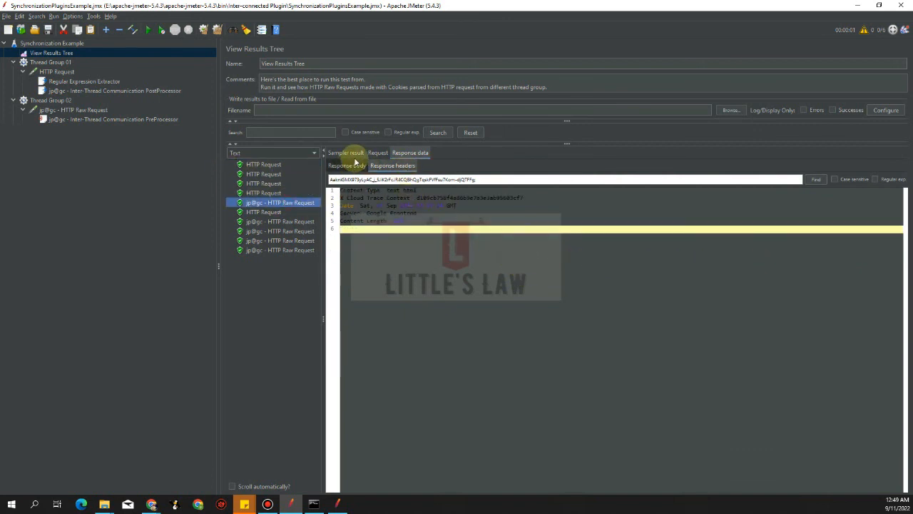
pyautogui.click(378, 153)
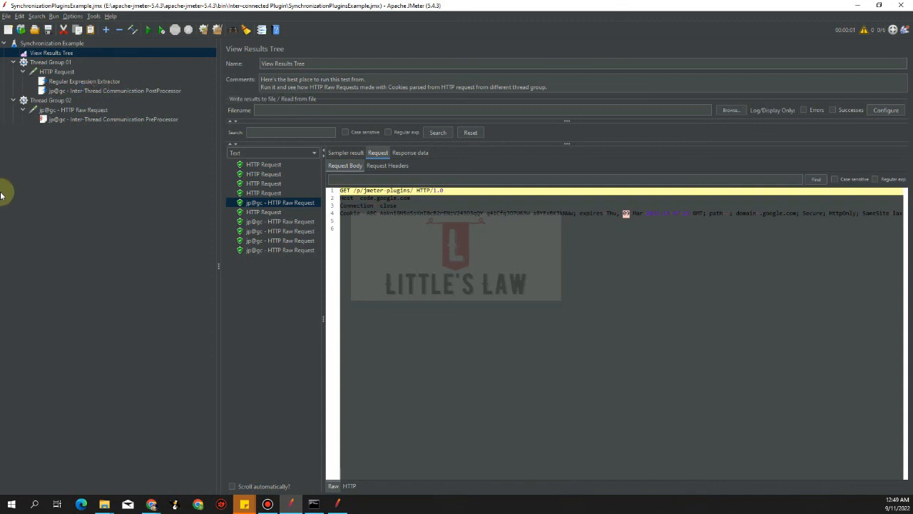
# - Review the FIFO queue settings in the Inter-Thread Communication PostProcessor and PreProcessor
pyautogui.click(100, 93)
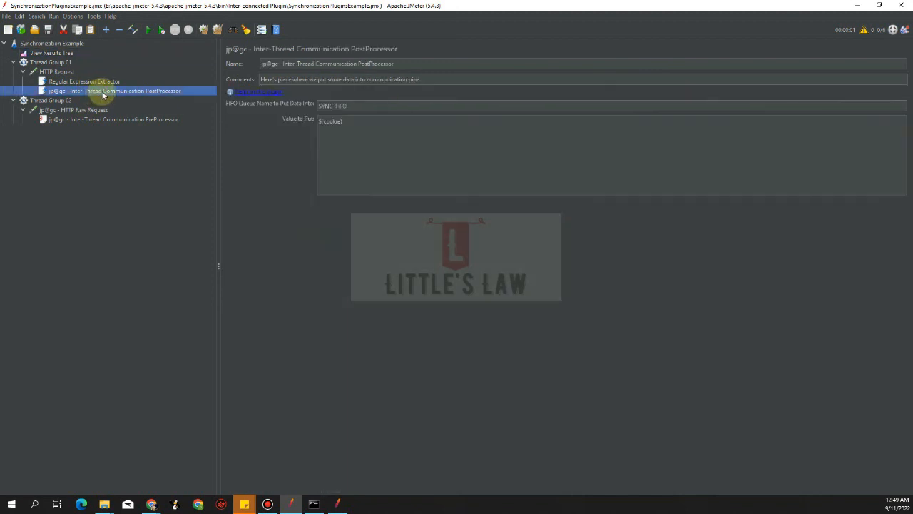
pyautogui.click(87, 111)
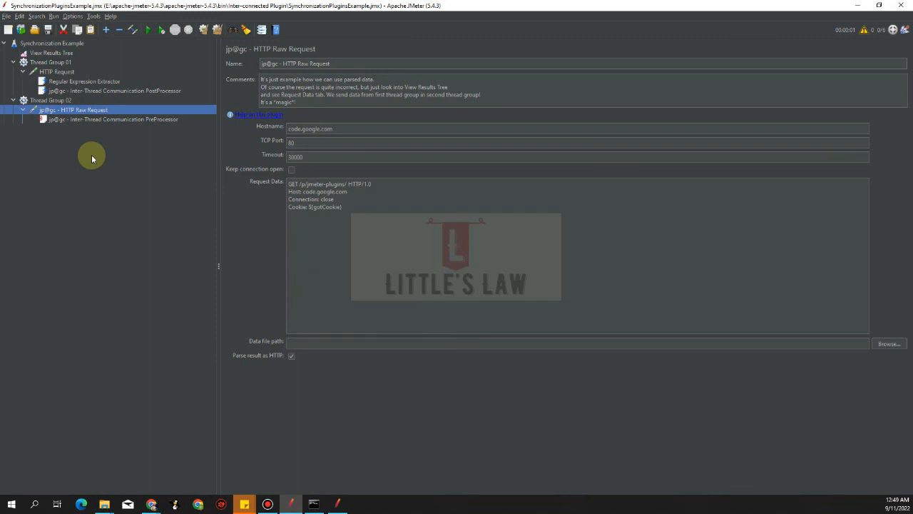
pyautogui.click(102, 90)
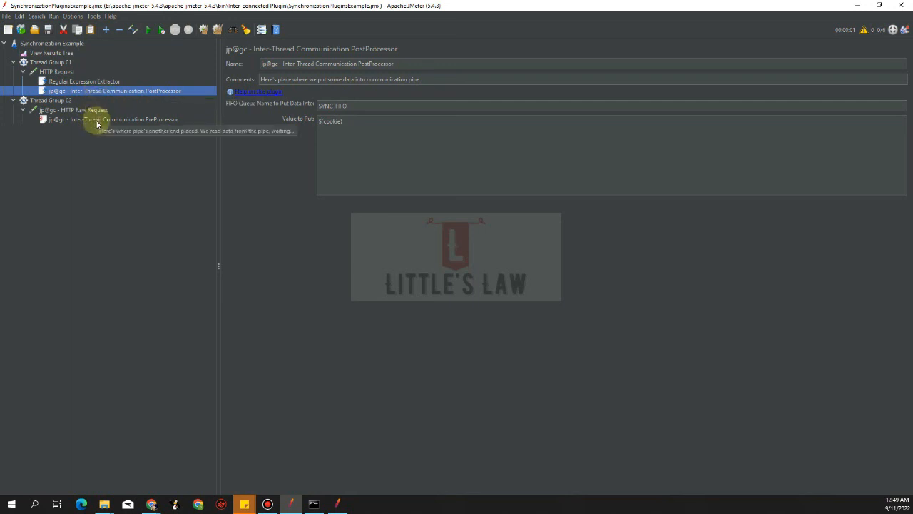
pyautogui.click(97, 122)
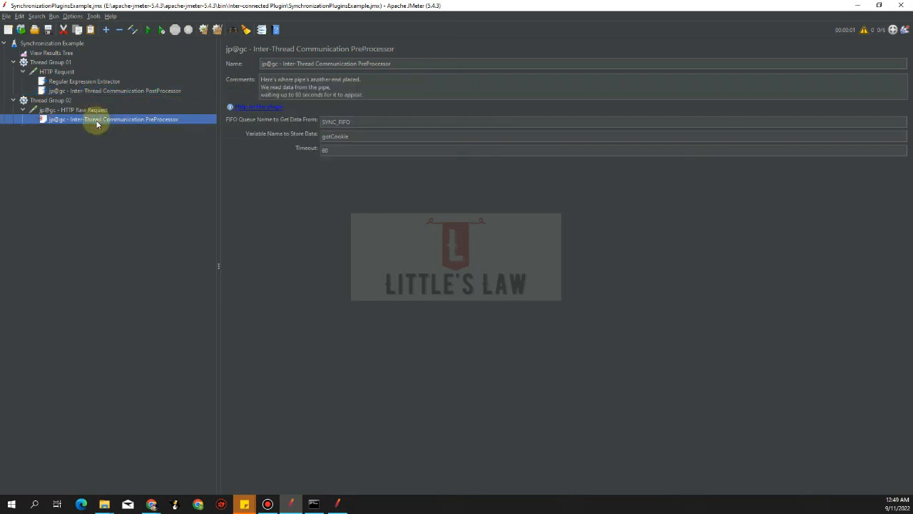
pyautogui.moveTo(83, 122)
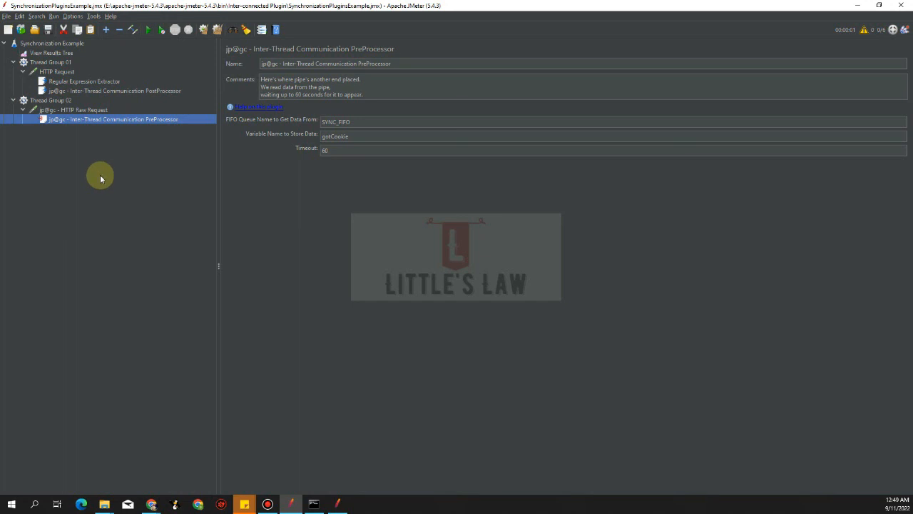
pyautogui.moveTo(540, 5)
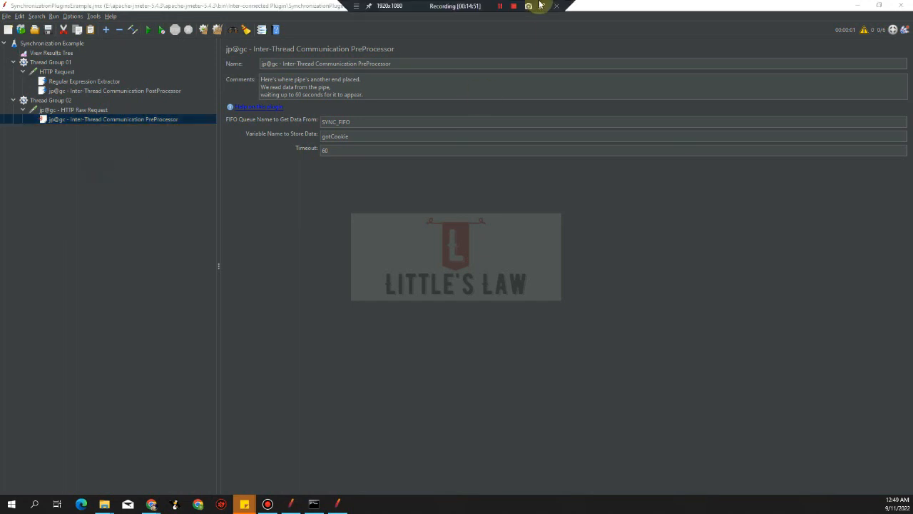